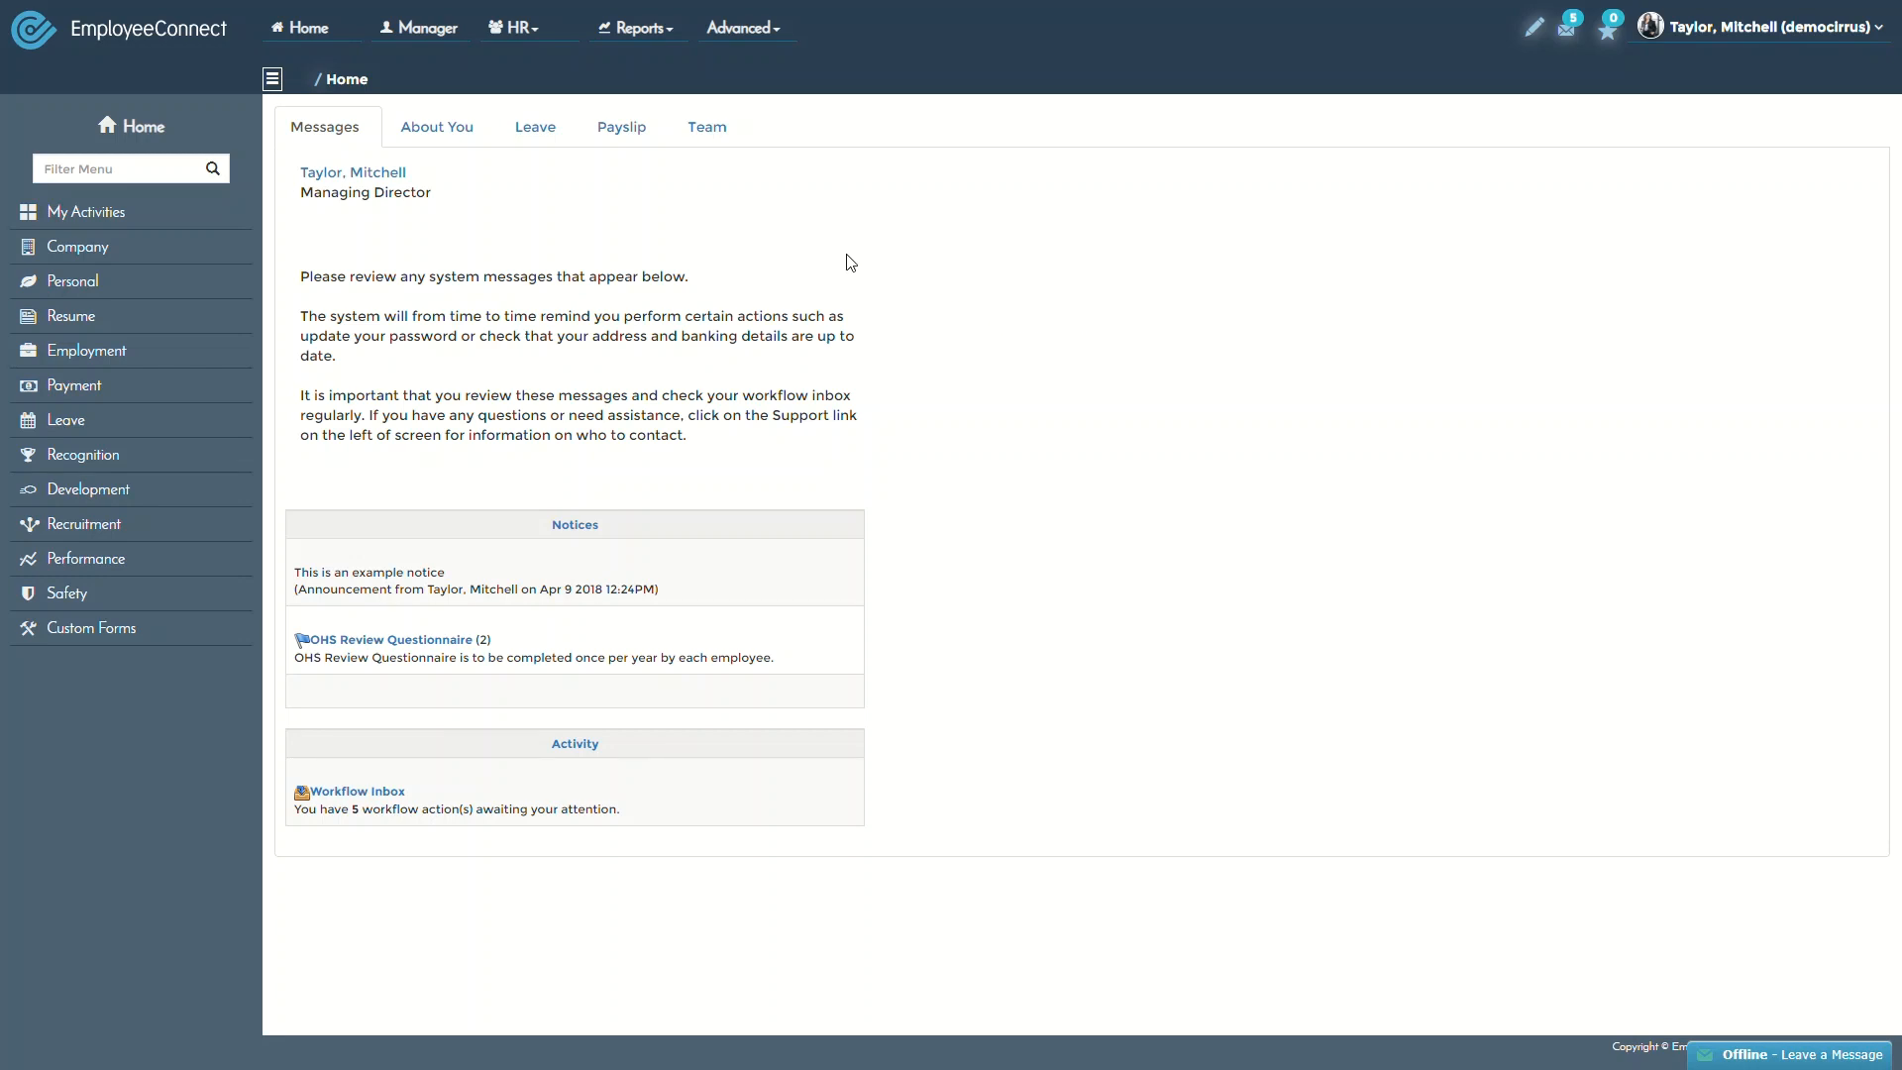
Go to the Communication area from the Advanced menu to reach Document Admin
click(778, 39)
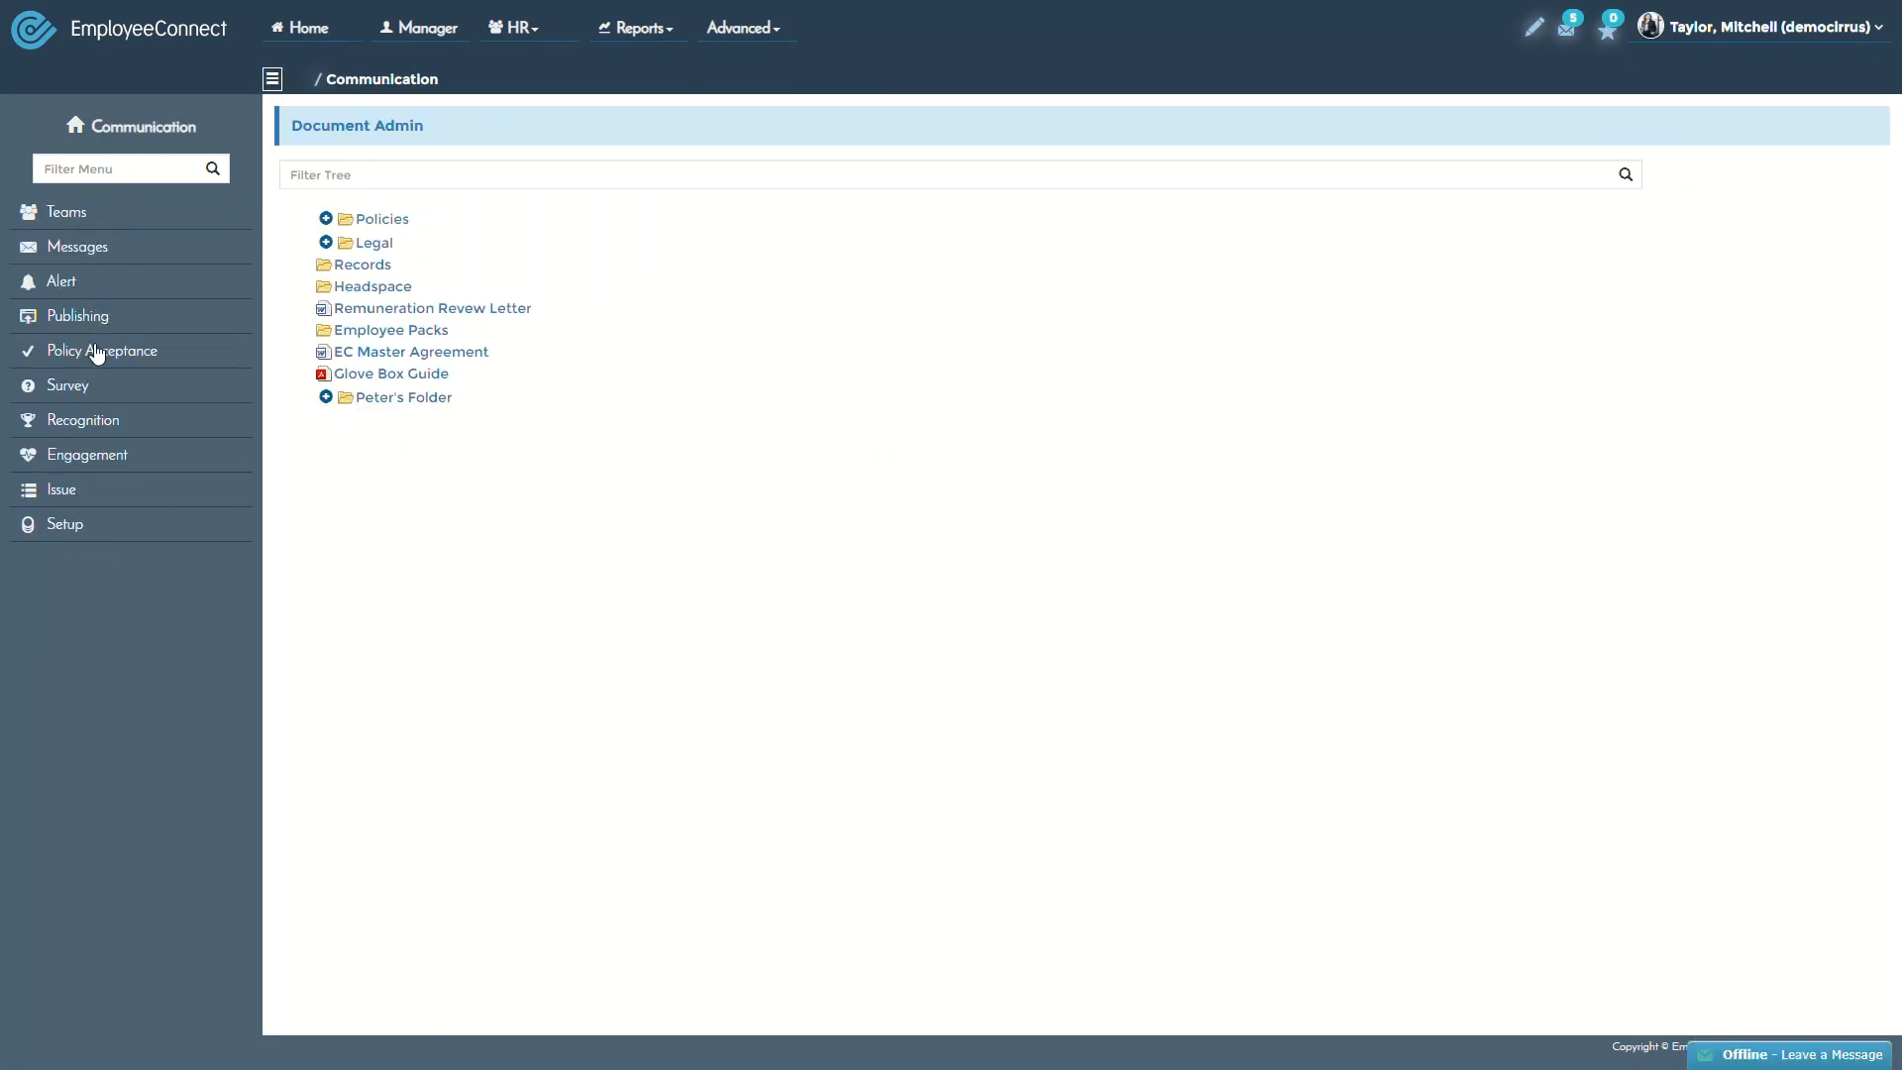
Expand the Survey section in the sidebar to reveal Survey Builder and related tools
click(75, 386)
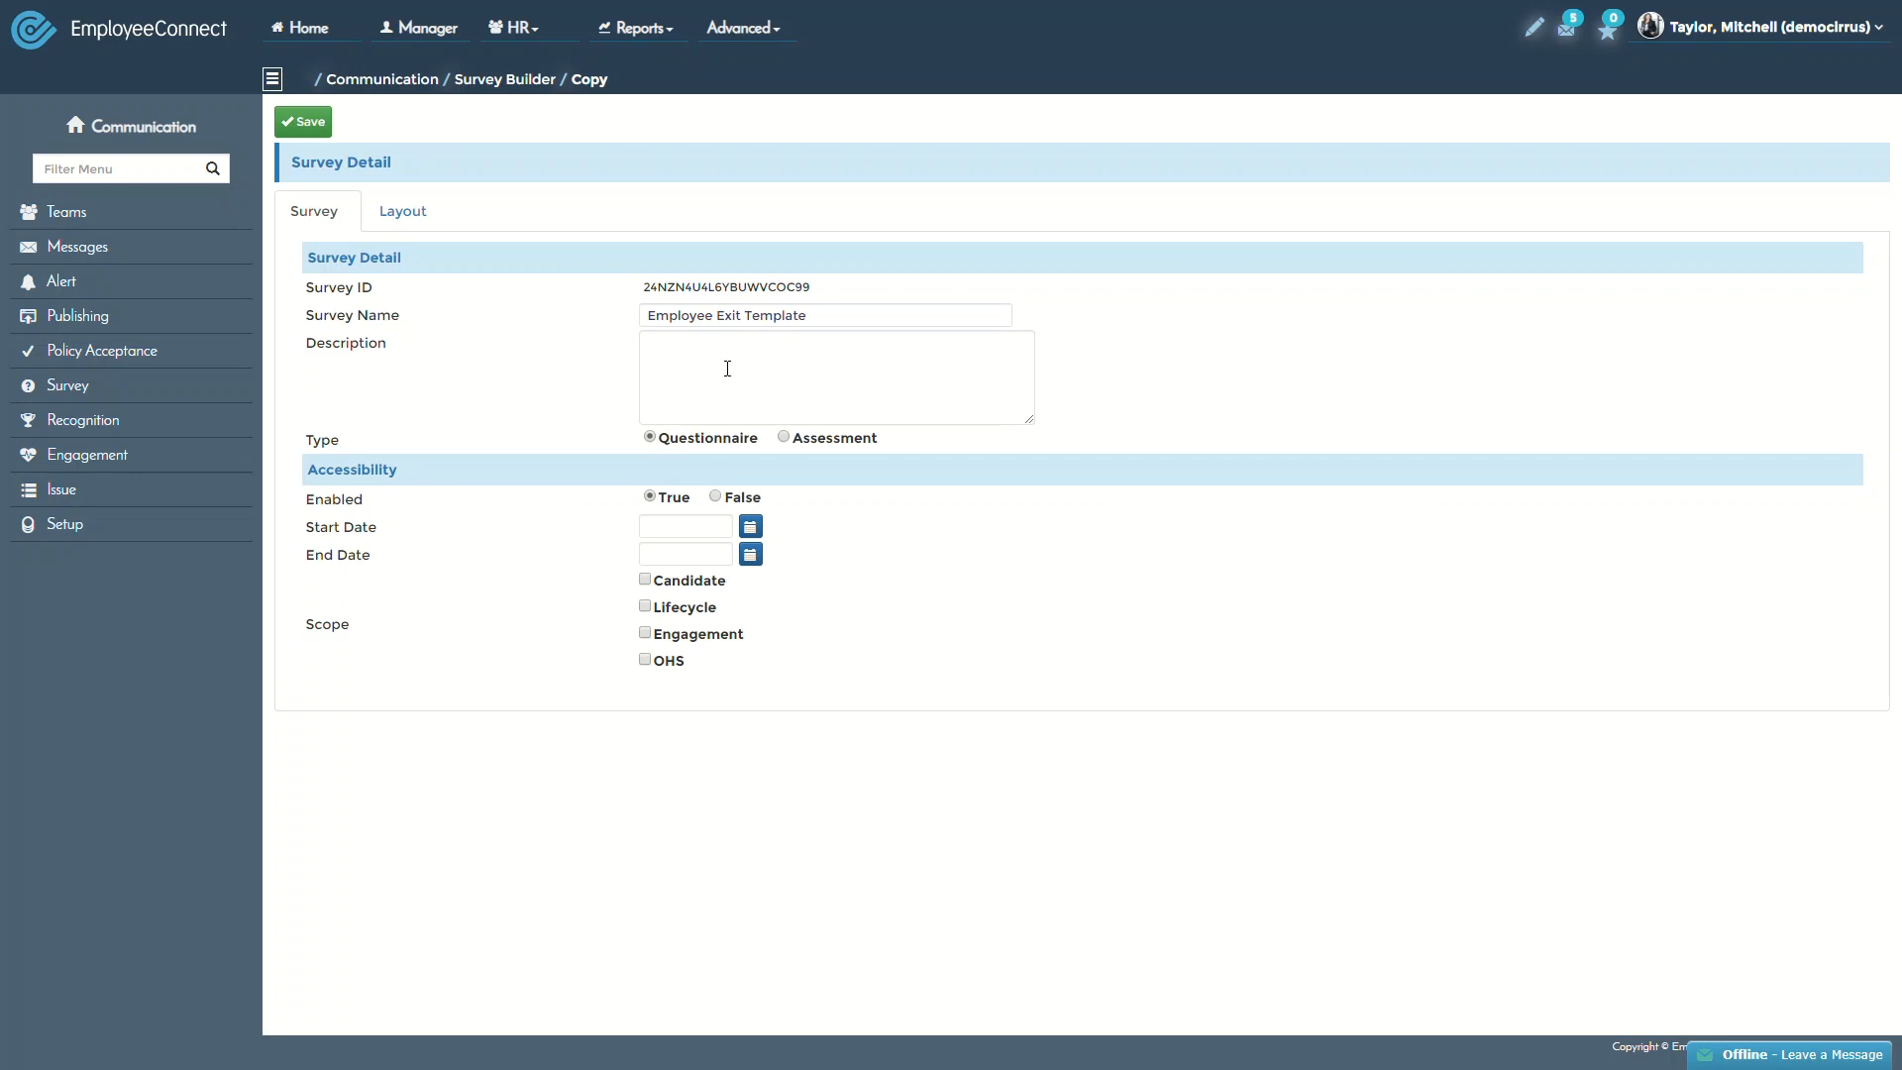
Append 'Copy' to the survey name, making it 'Employee Exit Template Copy'
click(842, 317)
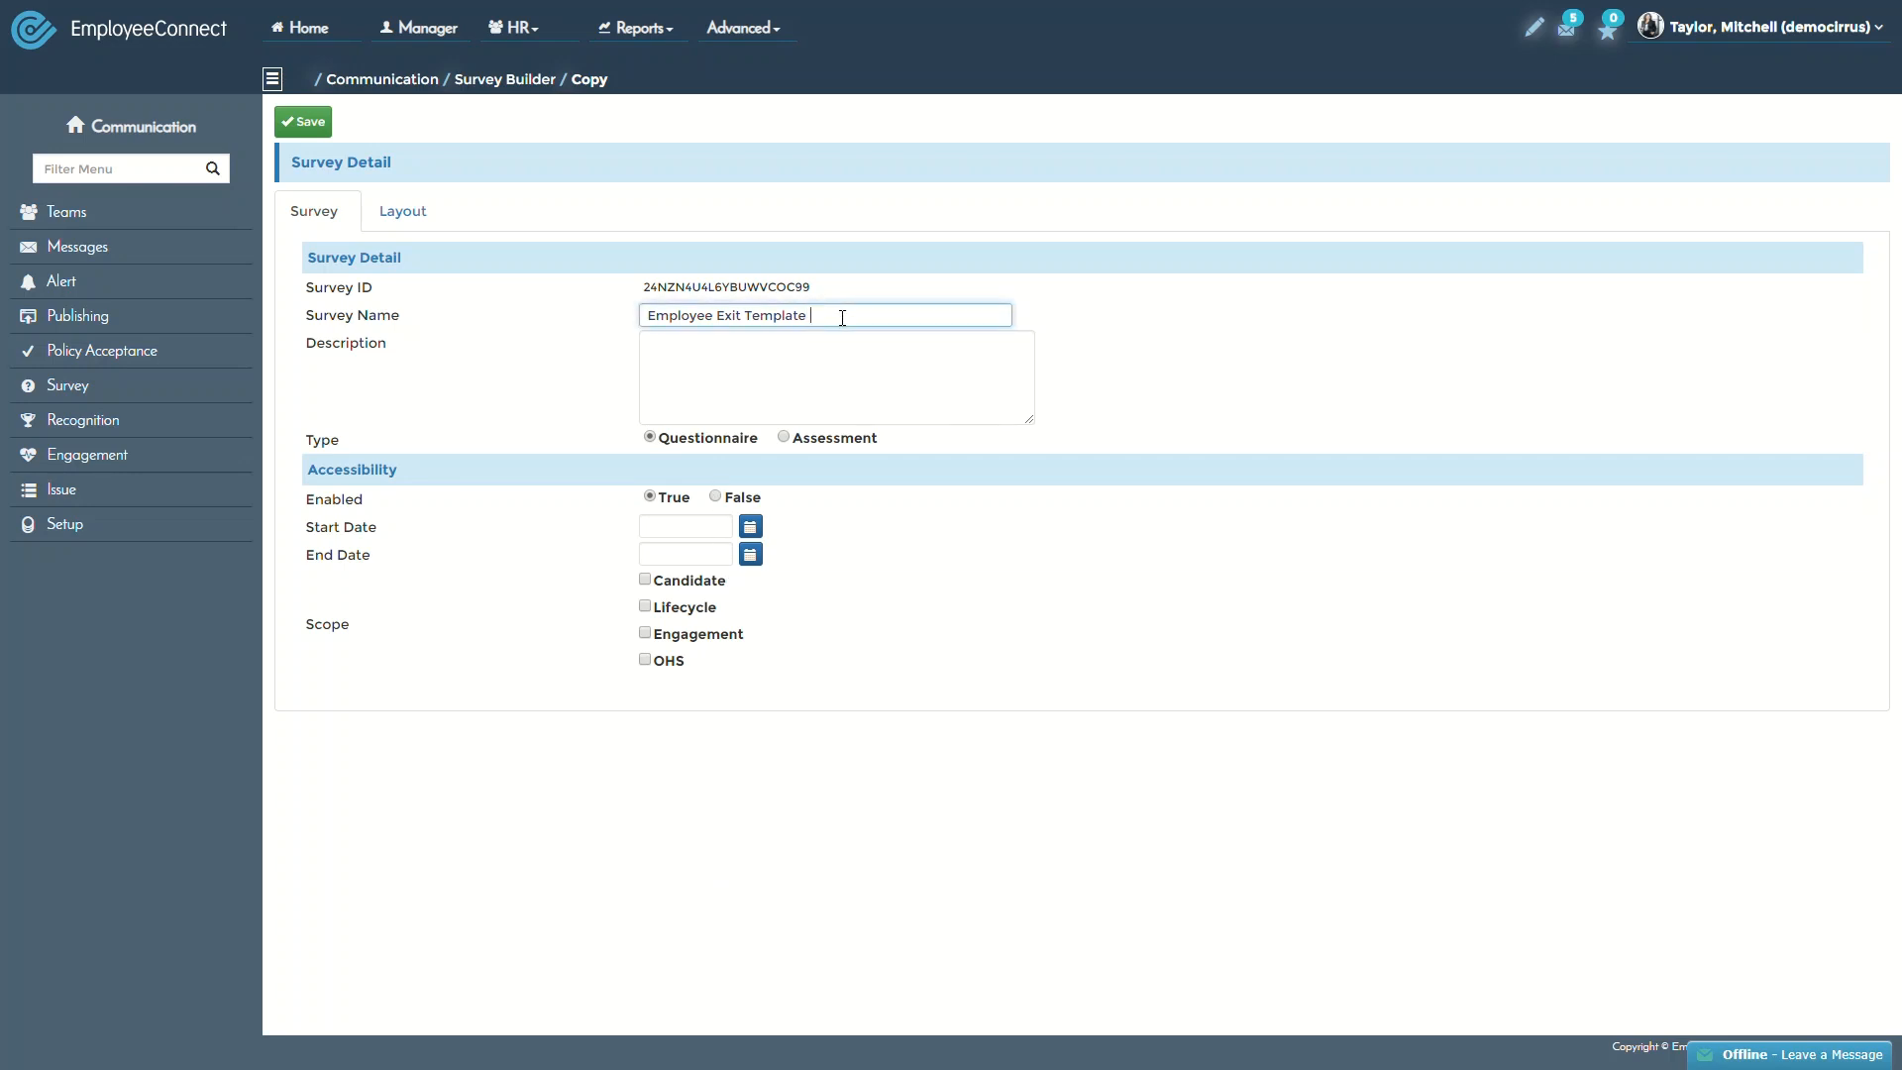
text(COpy)
click(840, 318)
key(BackSpace)
text(opy)
Save the renamed copy, then edit question 2 of Employee Exit Template Copy
click(308, 123)
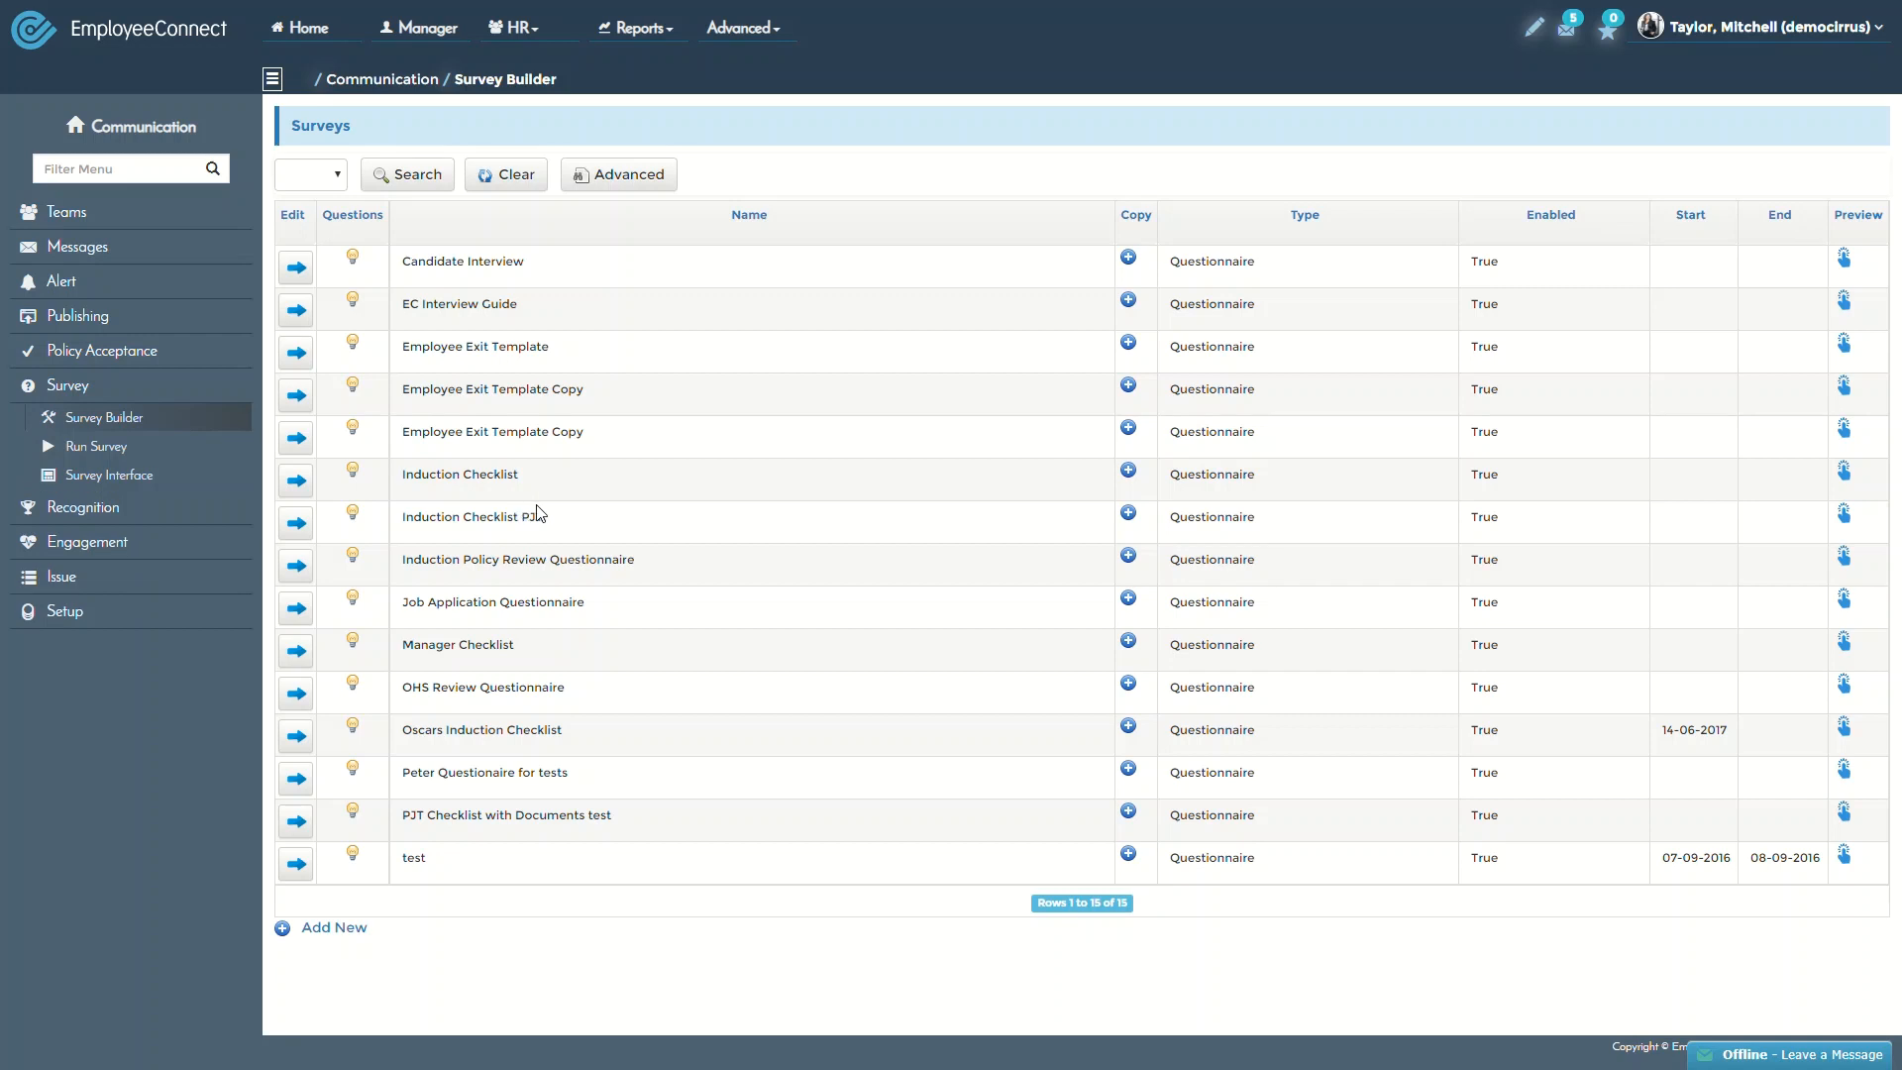
drag(615, 438, 386, 439)
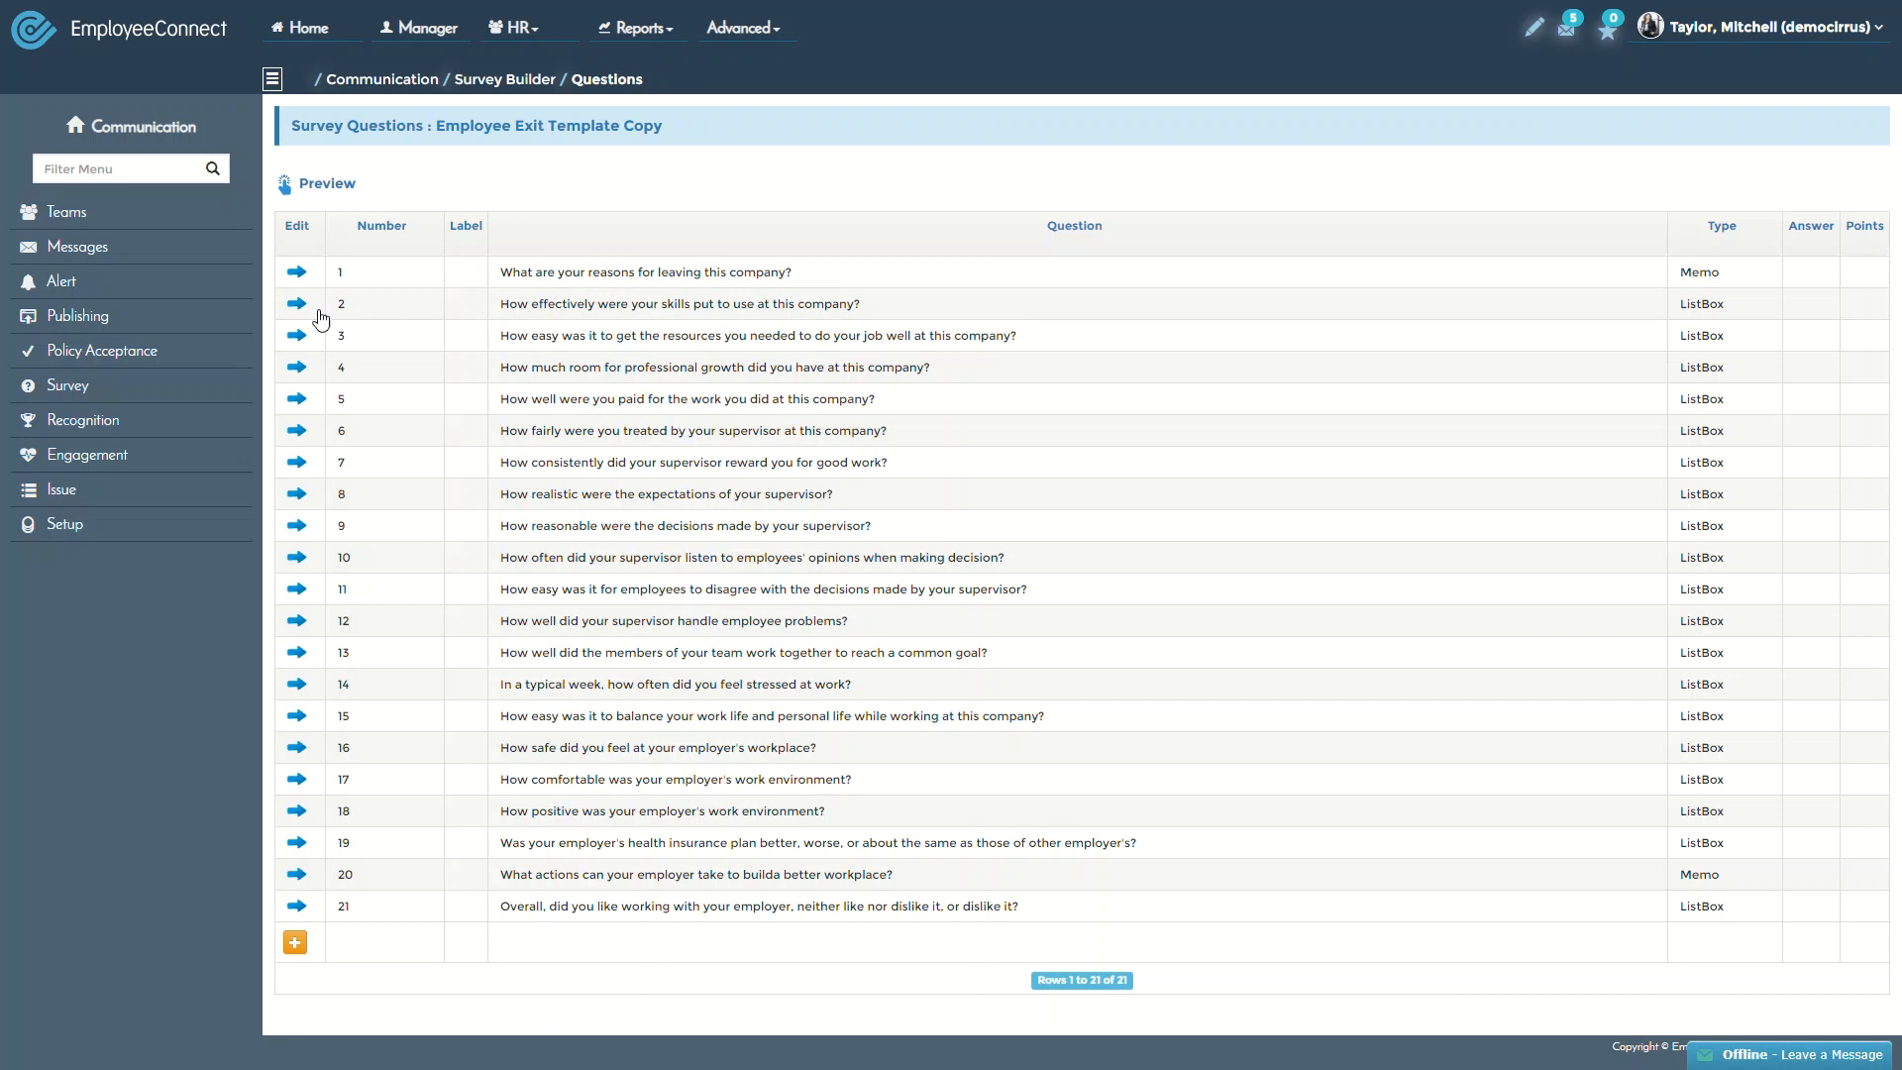
click(313, 313)
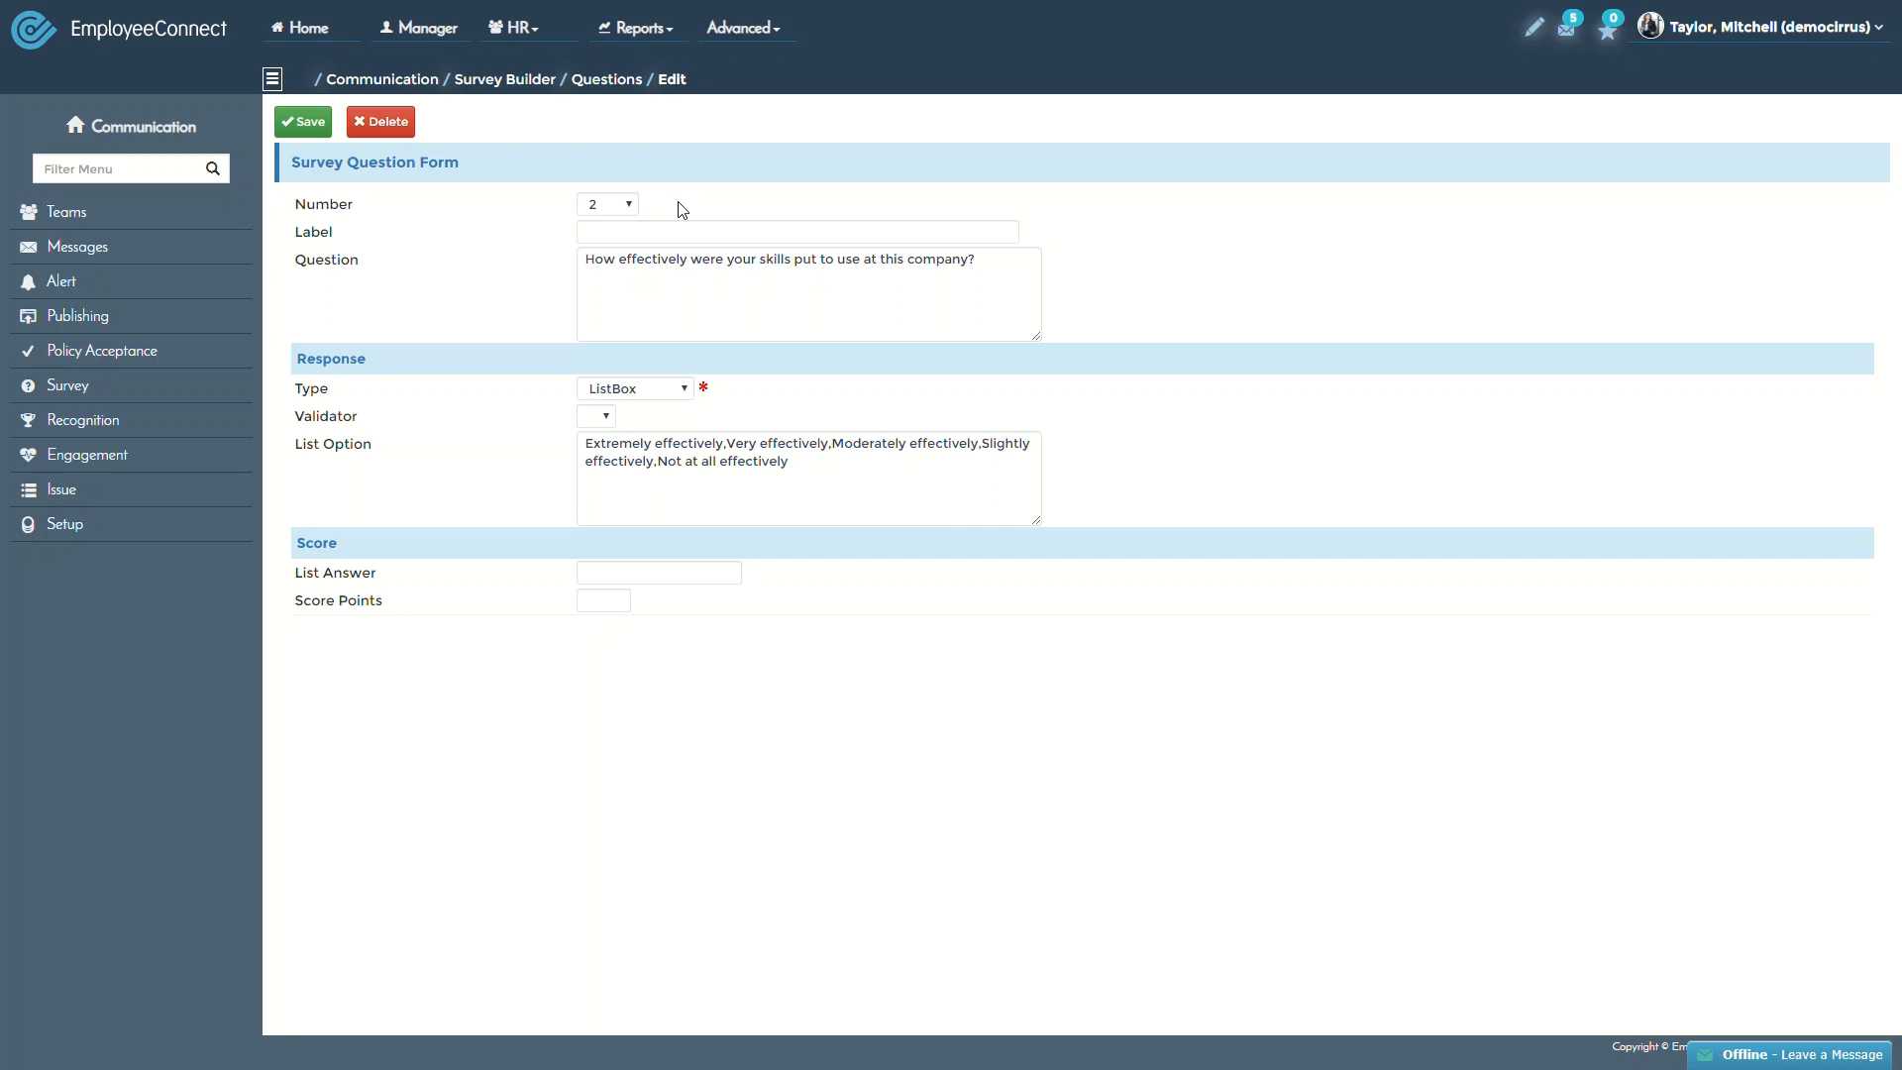
Inspect question 2's number, question text and ListBox answer options
click(616, 210)
click(673, 211)
click(645, 310)
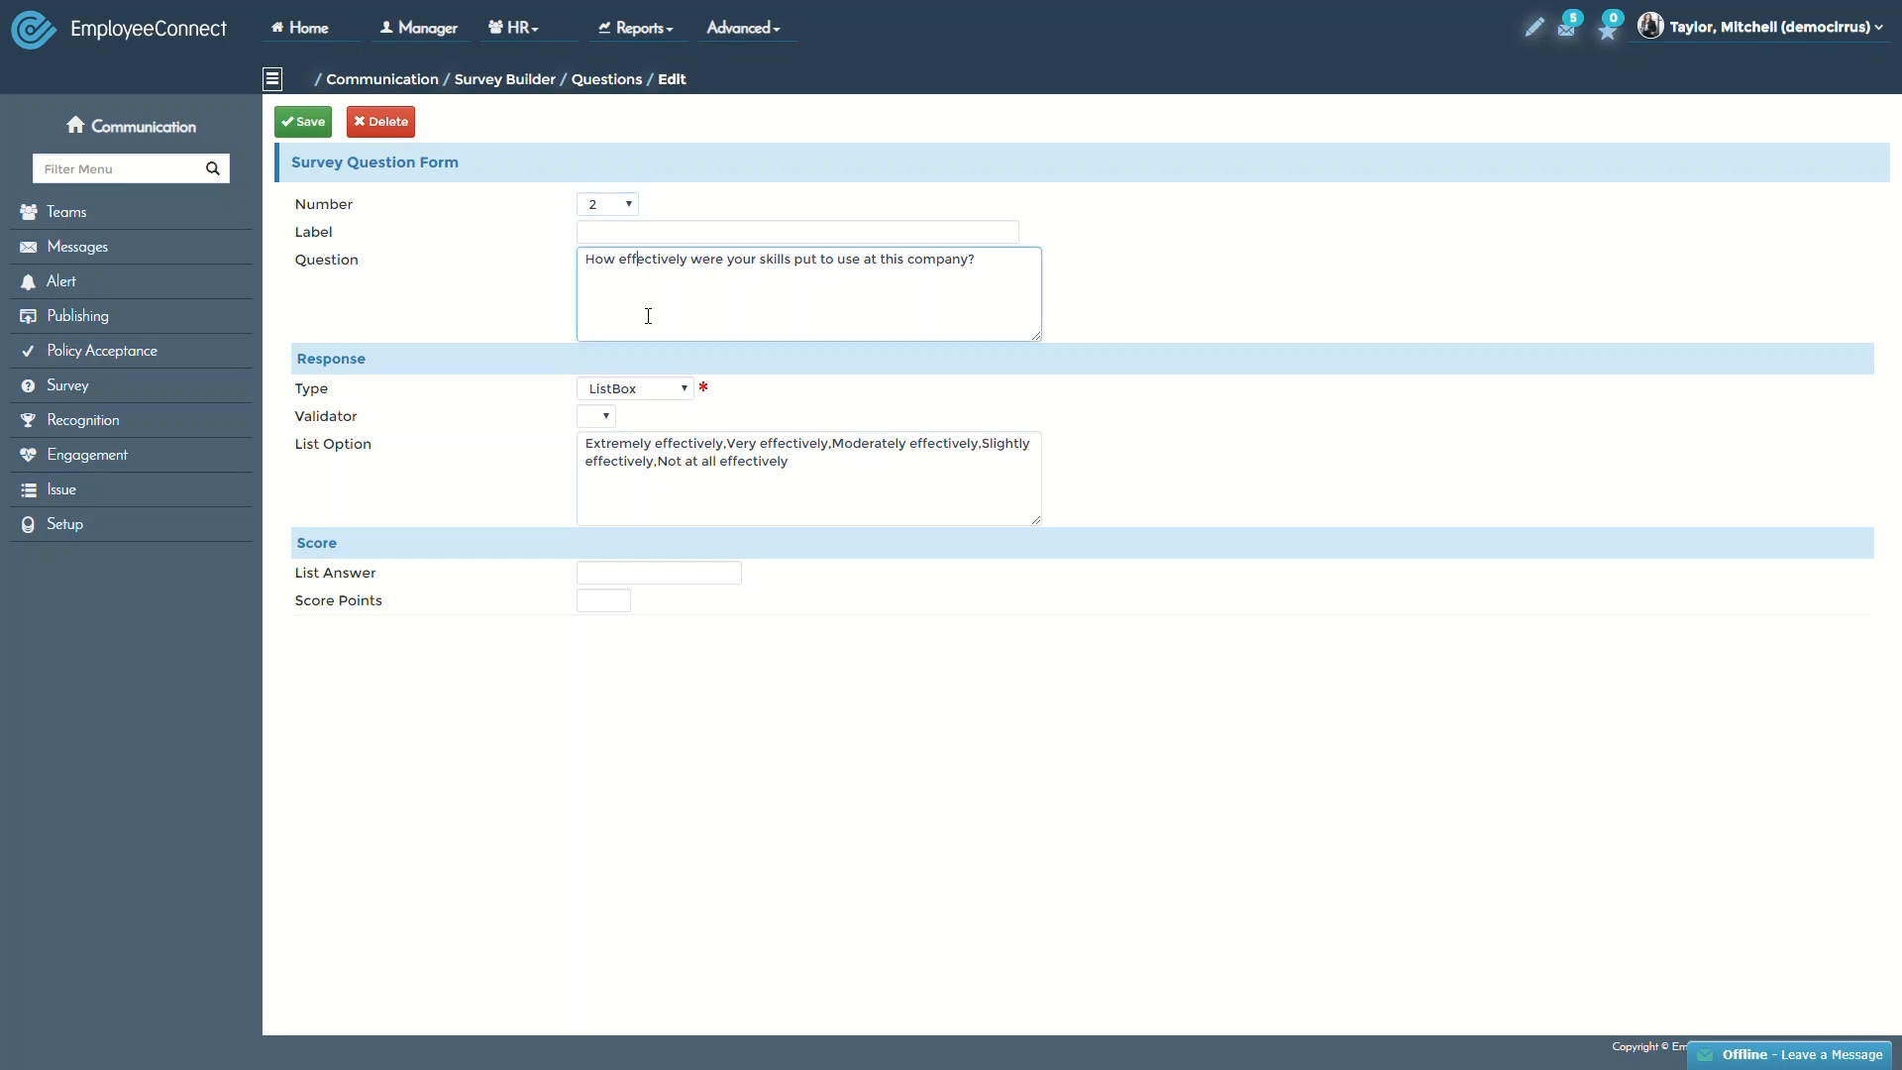
drag(989, 272, 476, 266)
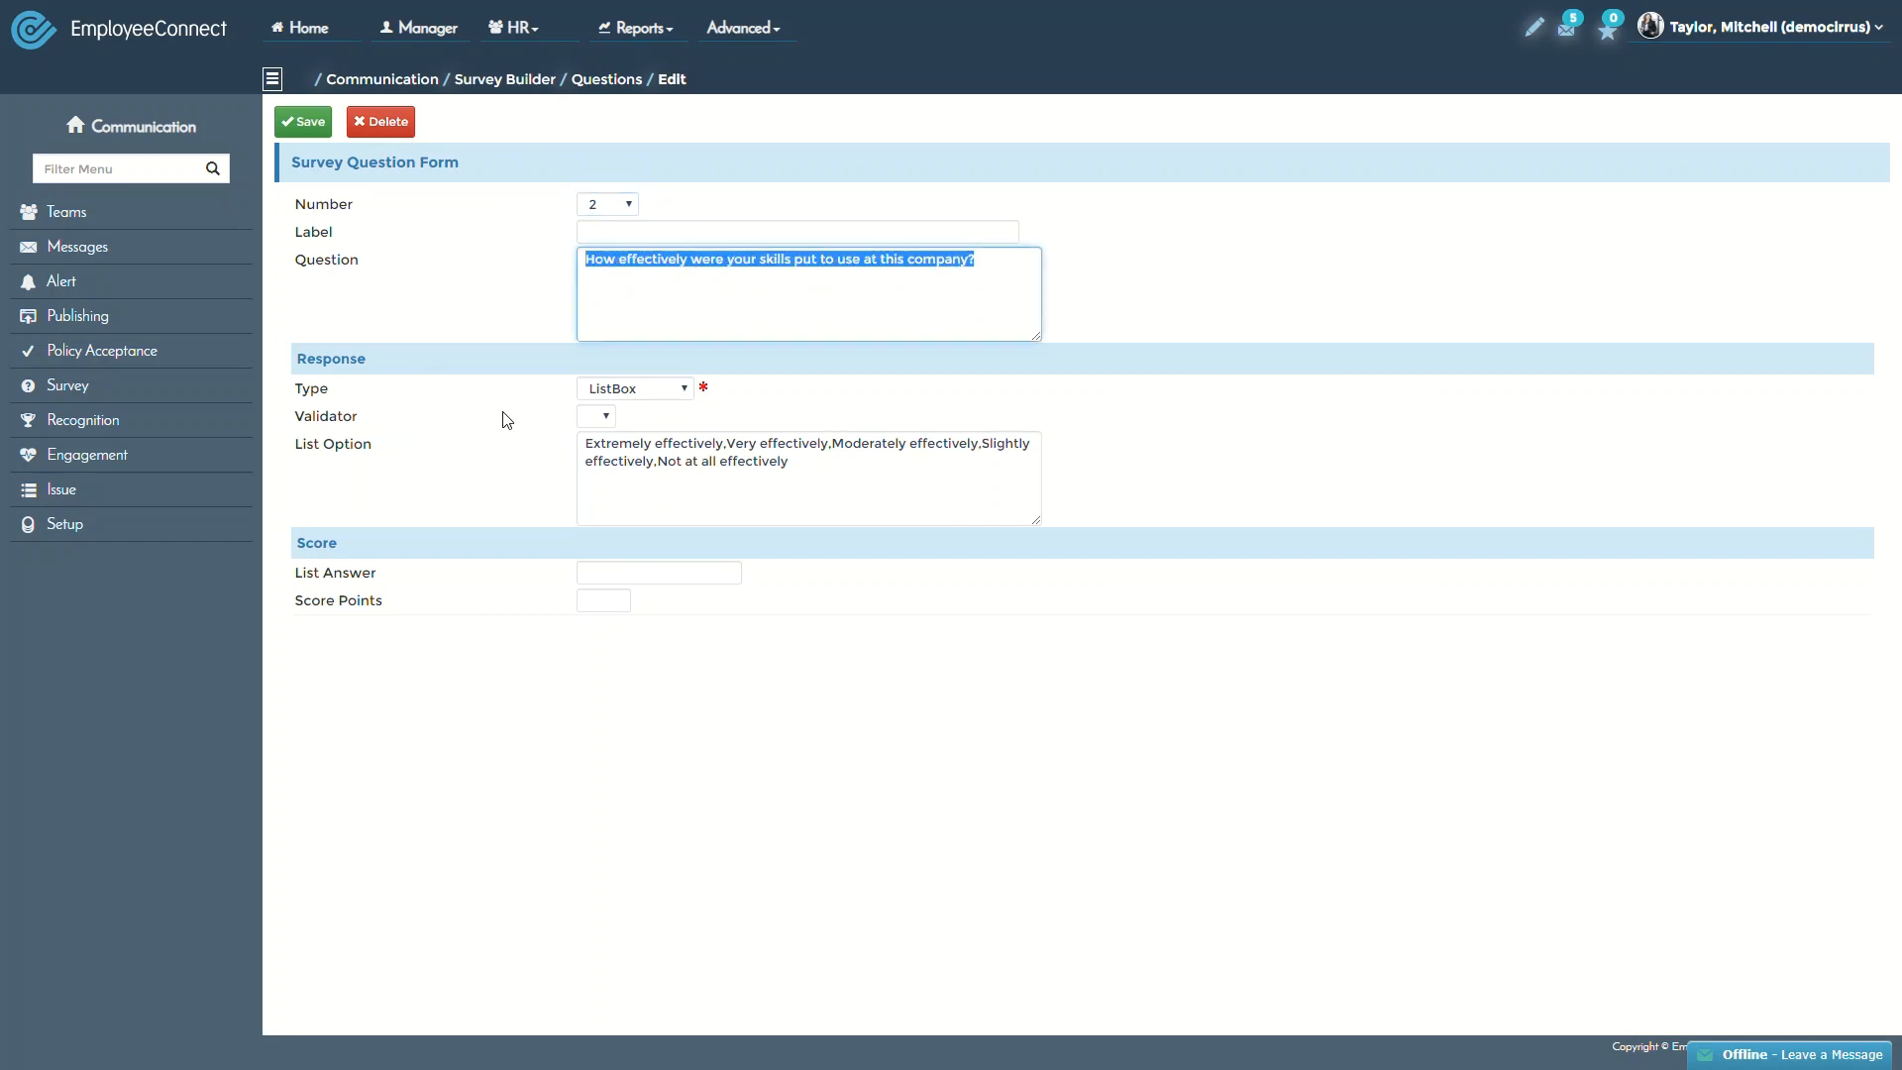
click(612, 398)
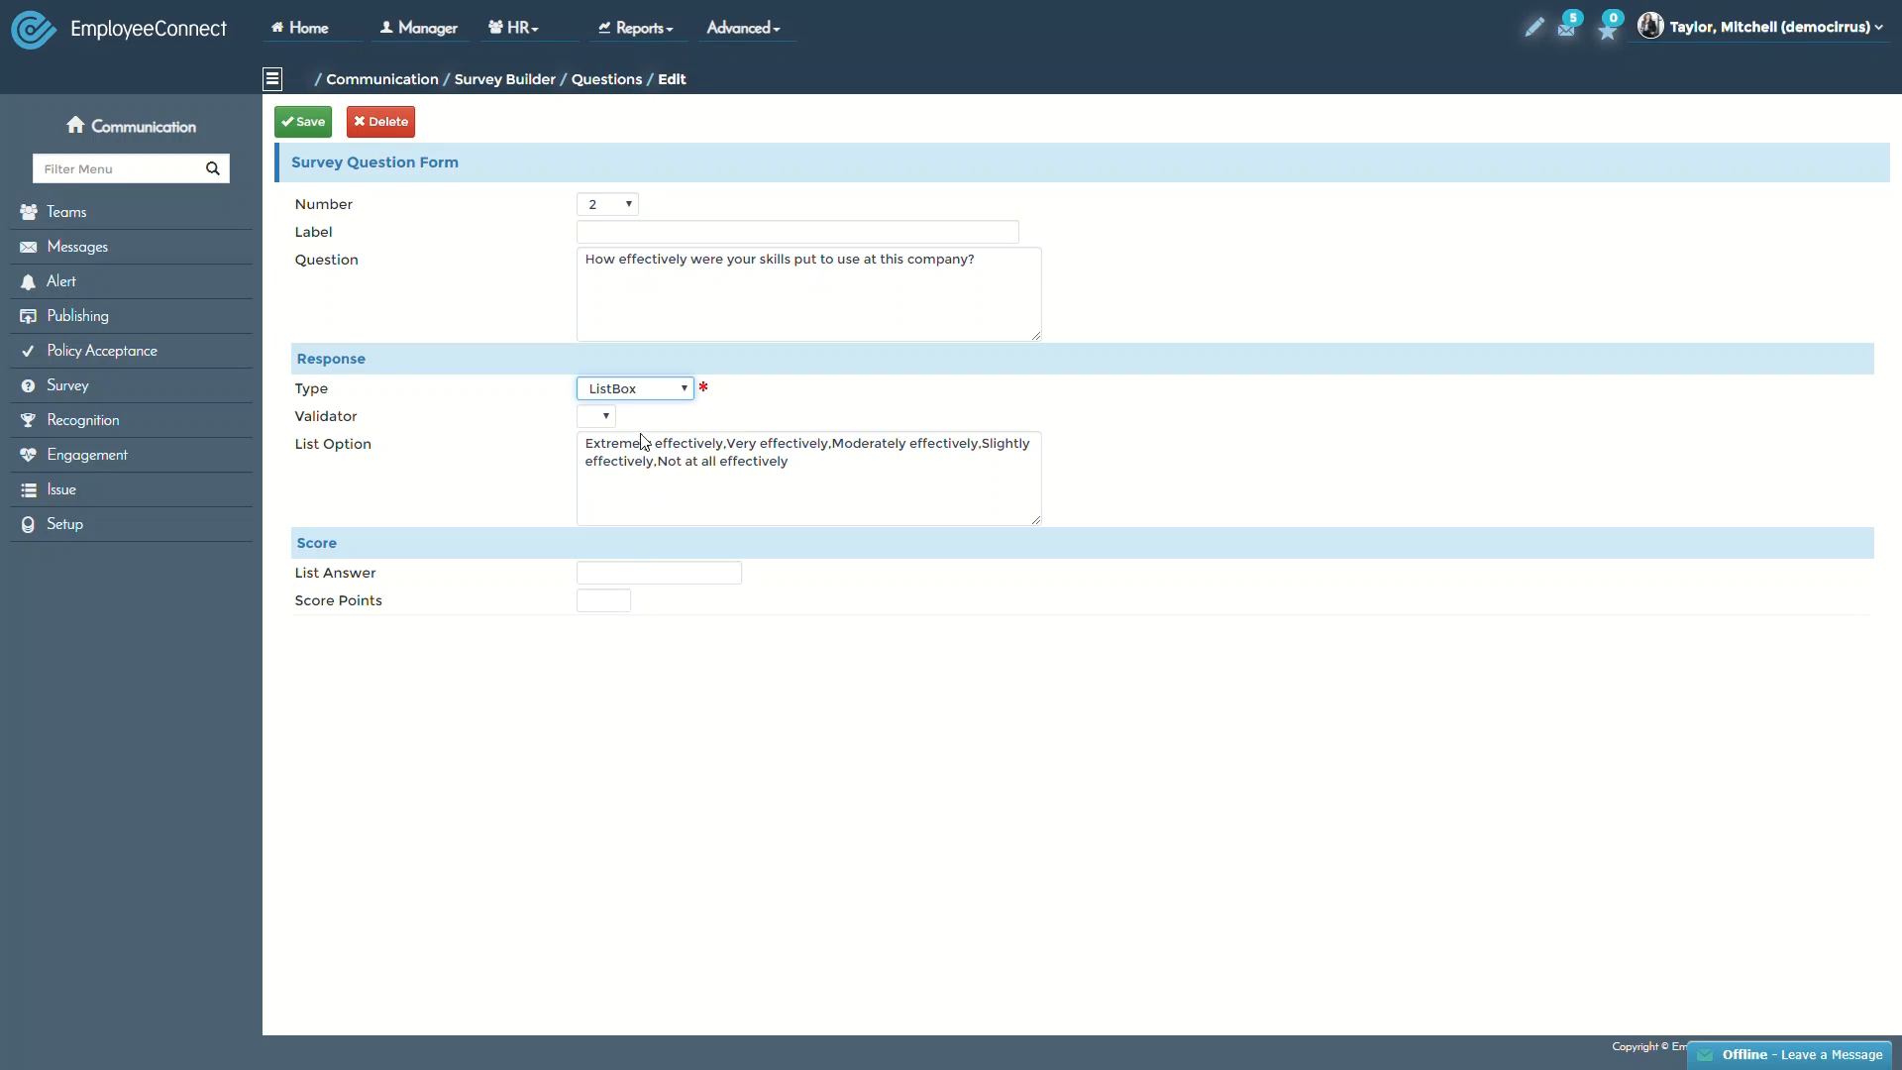
click(555, 429)
click(825, 482)
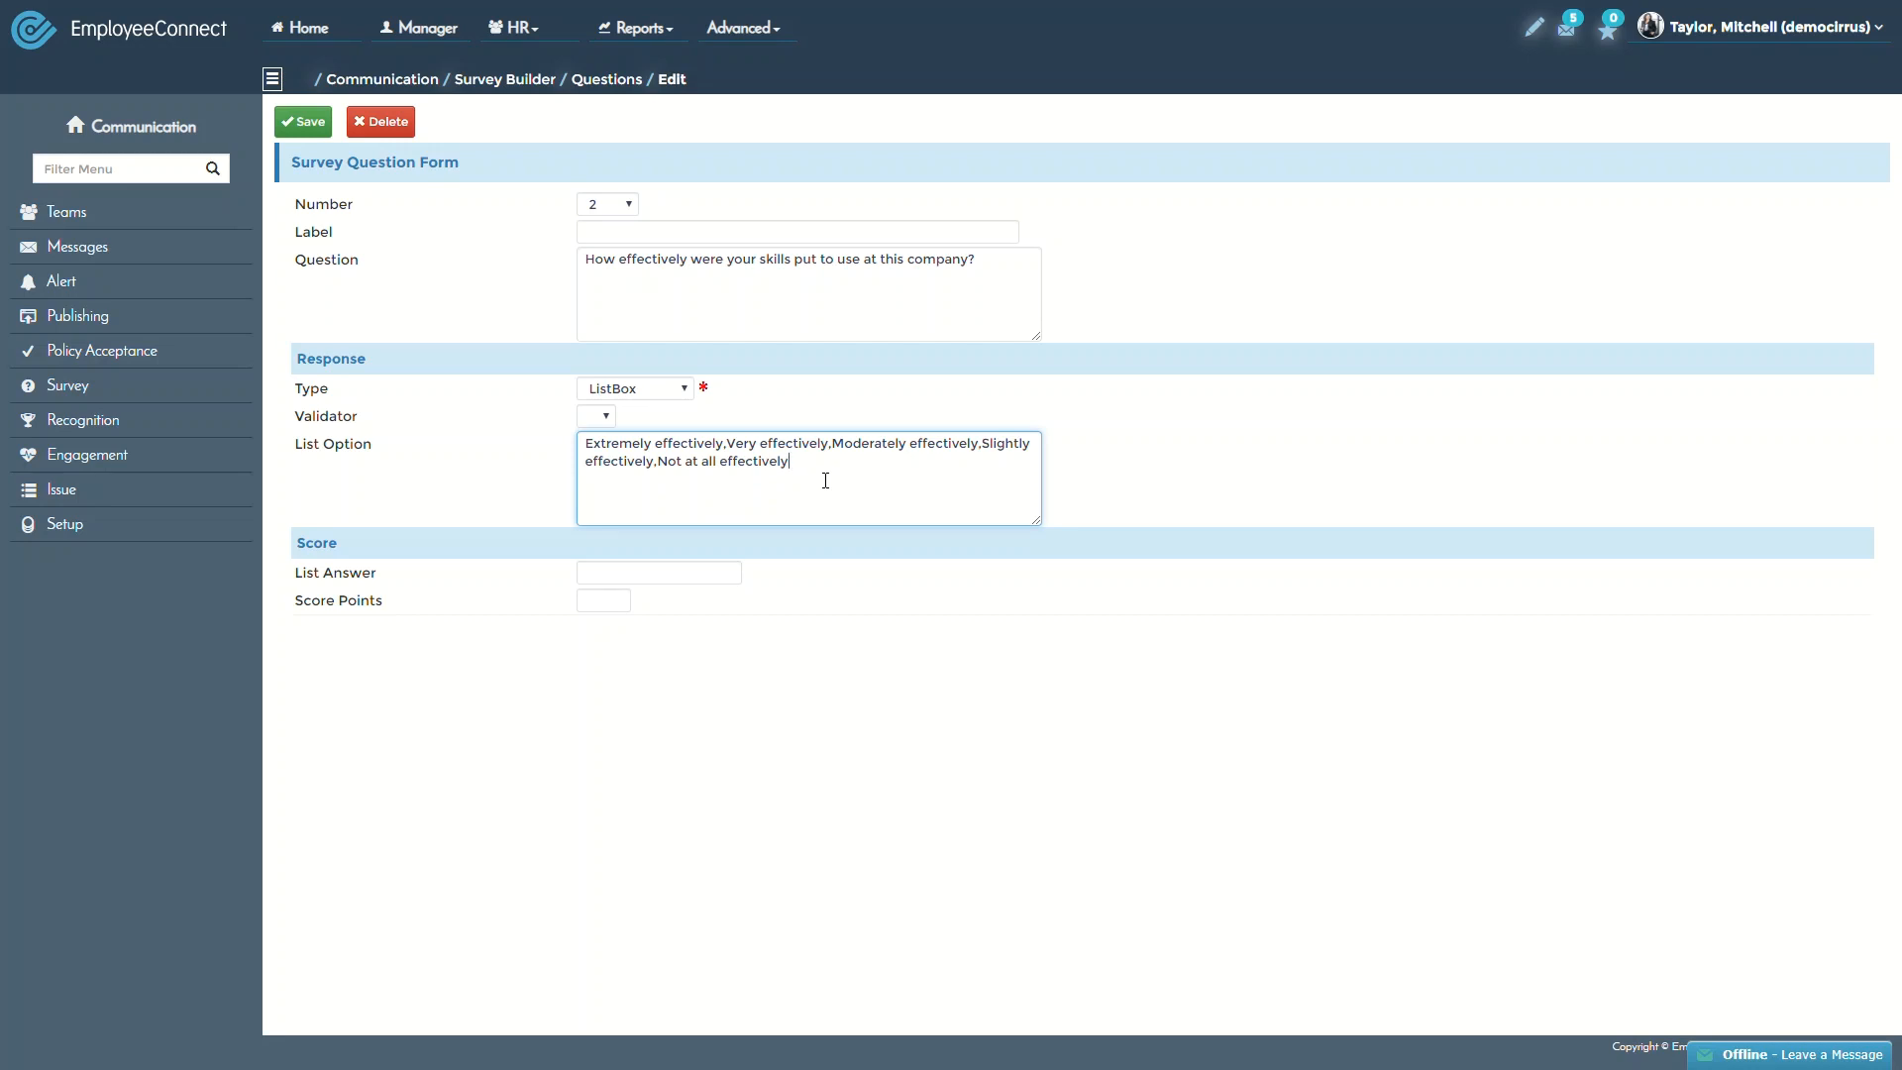
Try the TextArea and TextBox answer types, then return to the question list unsaved
click(660, 393)
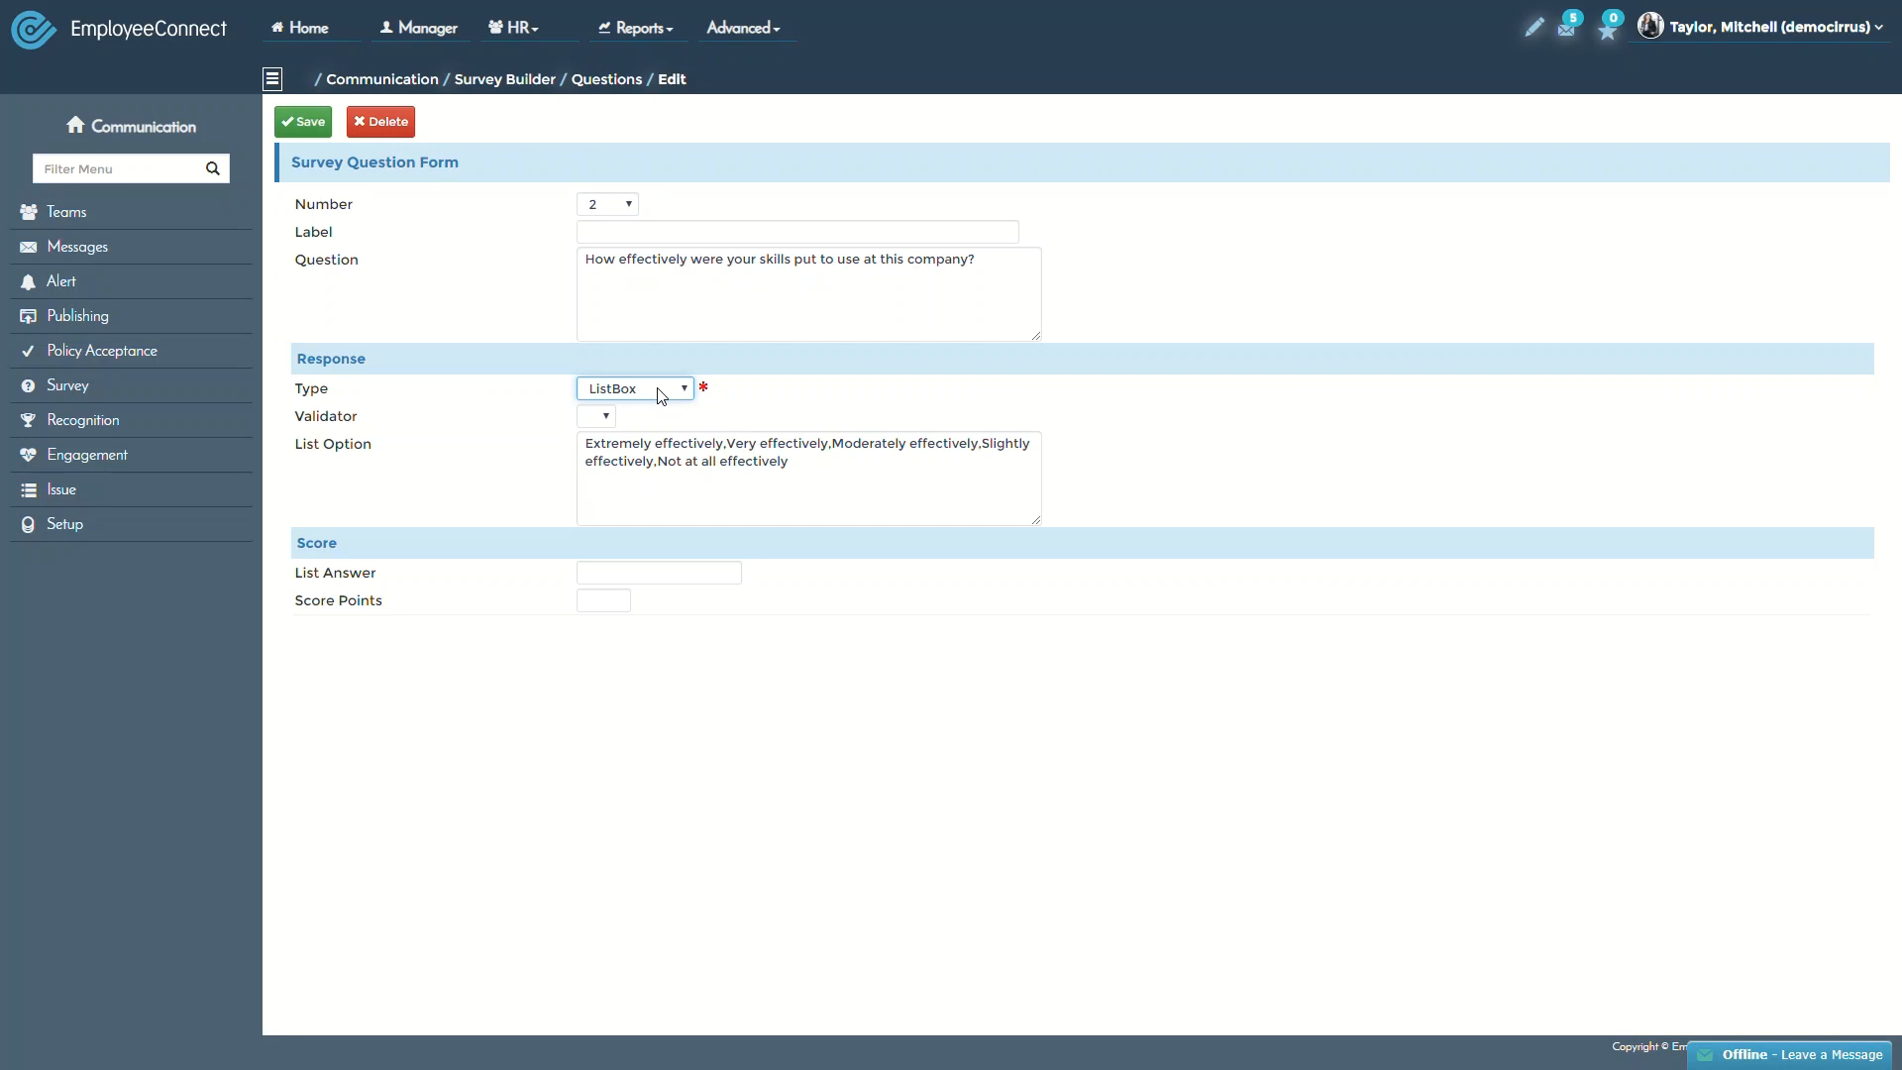
click(646, 511)
drag(1036, 522, 1040, 634)
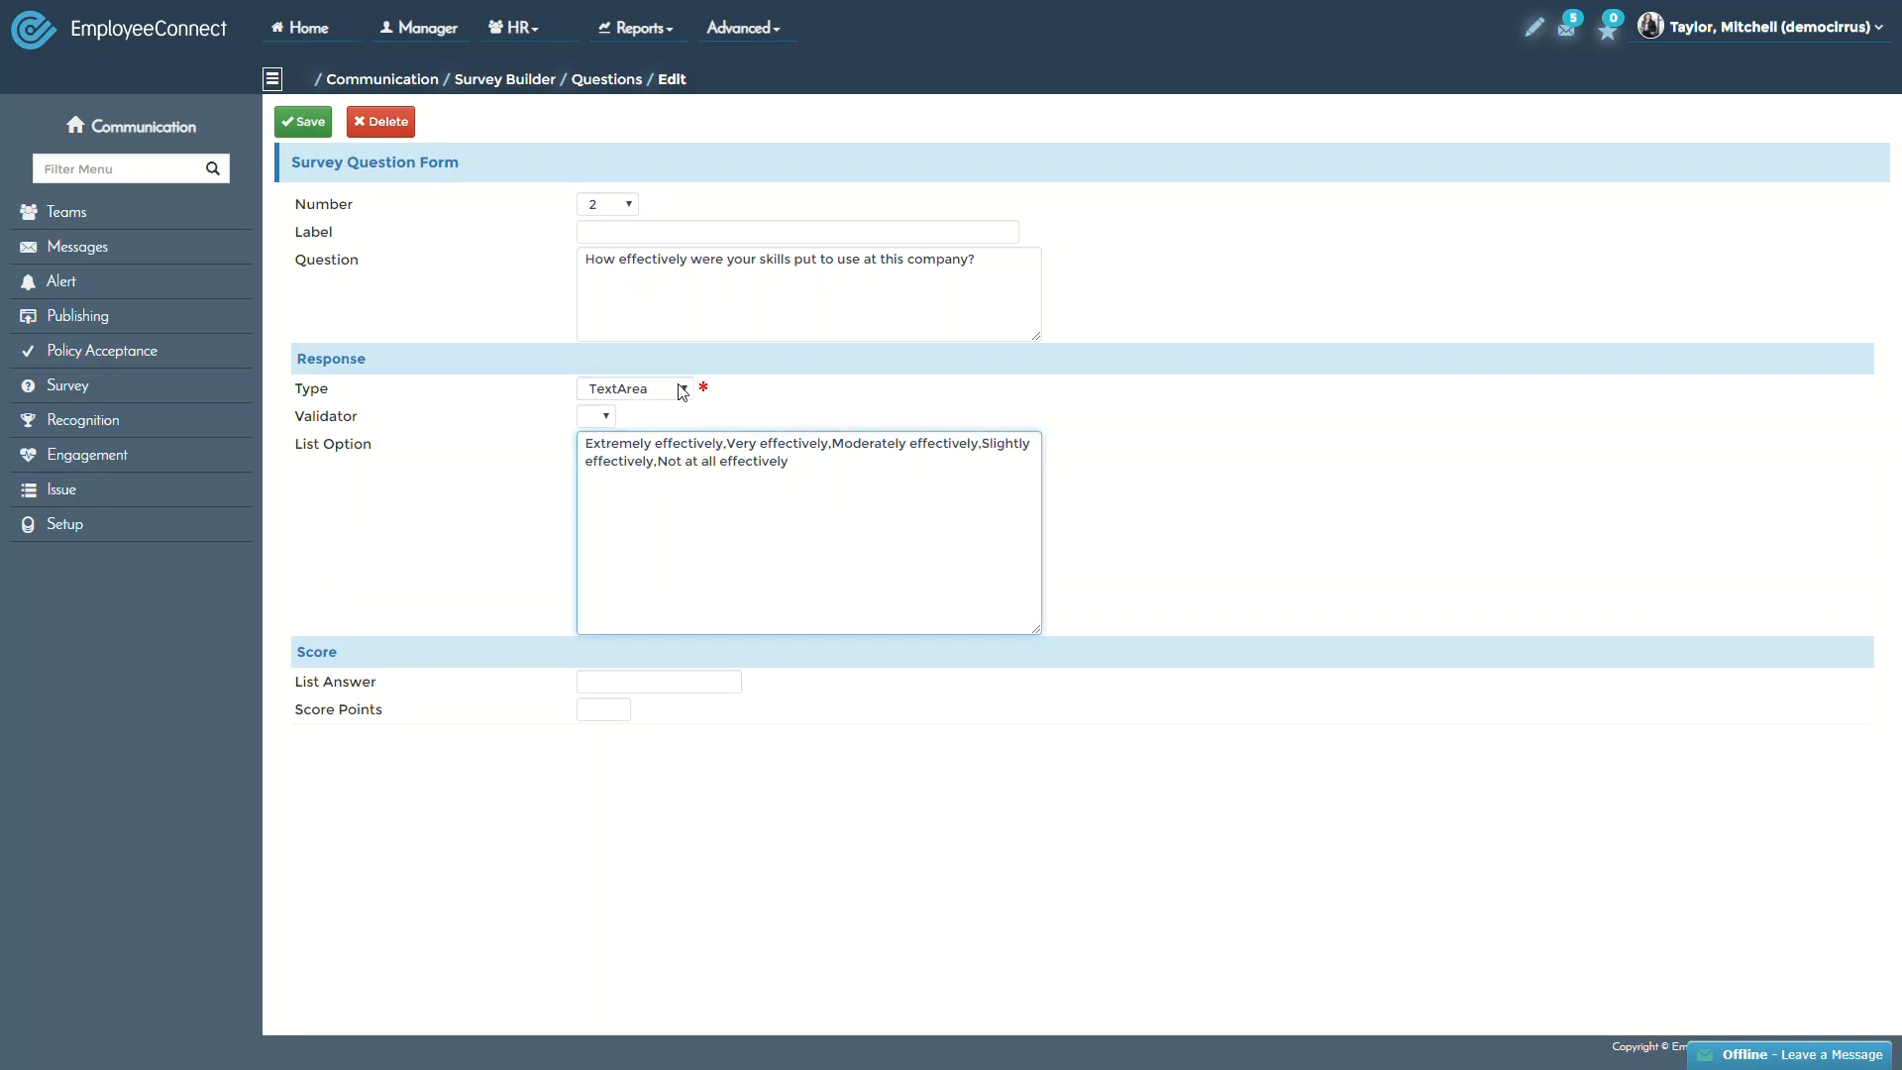
key(Down)
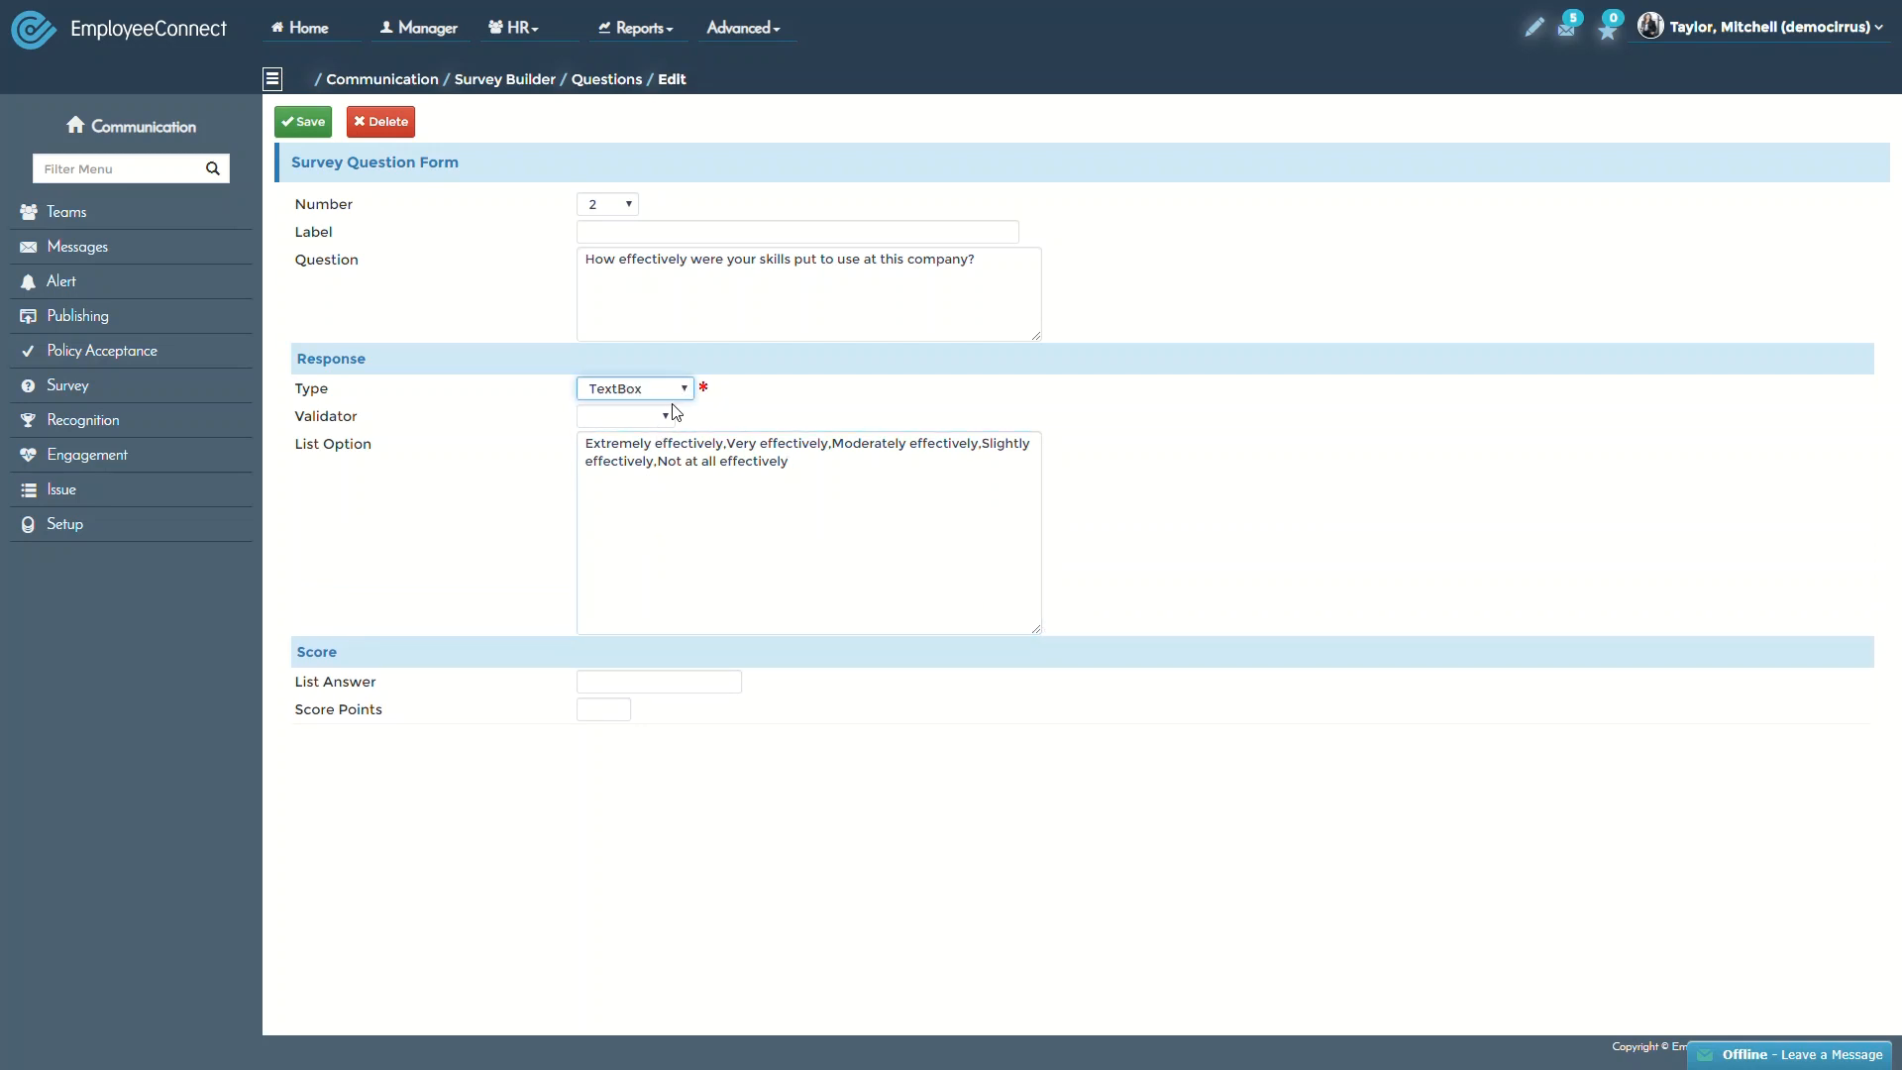
click(740, 239)
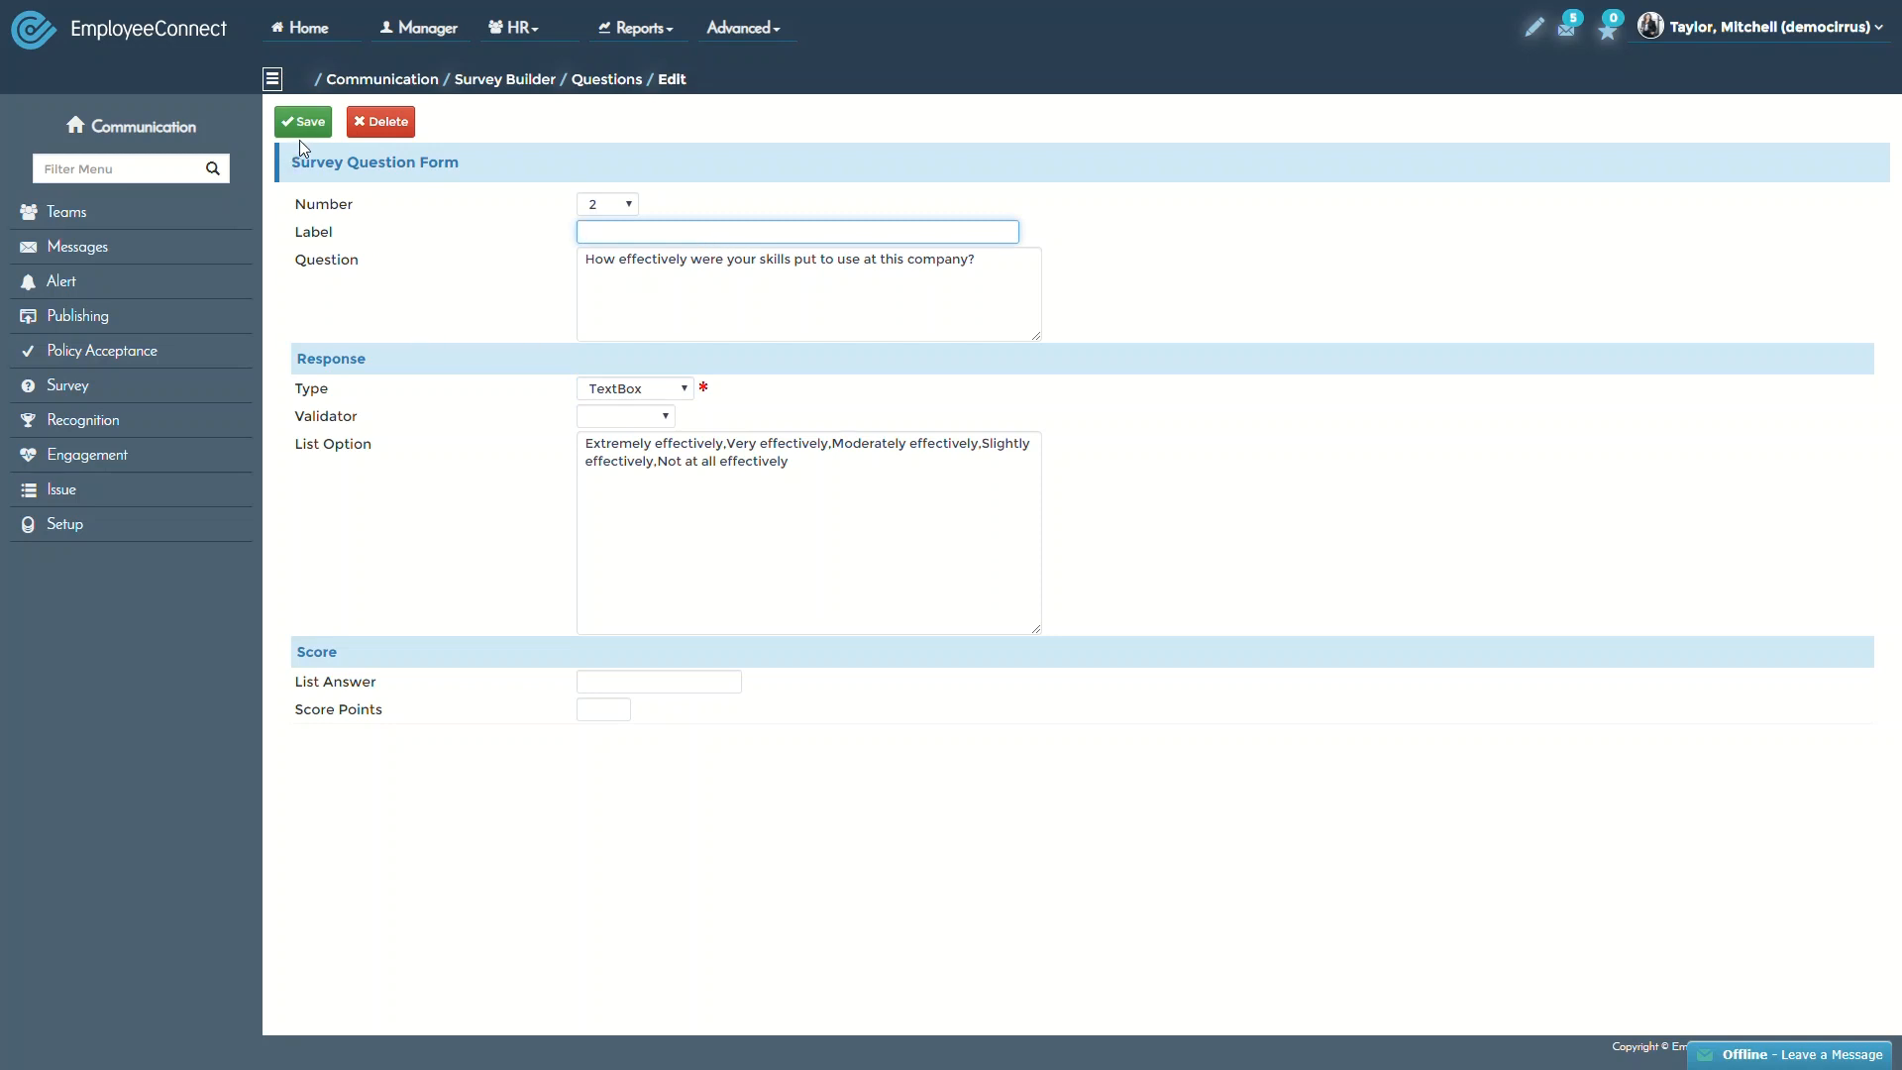
click(620, 80)
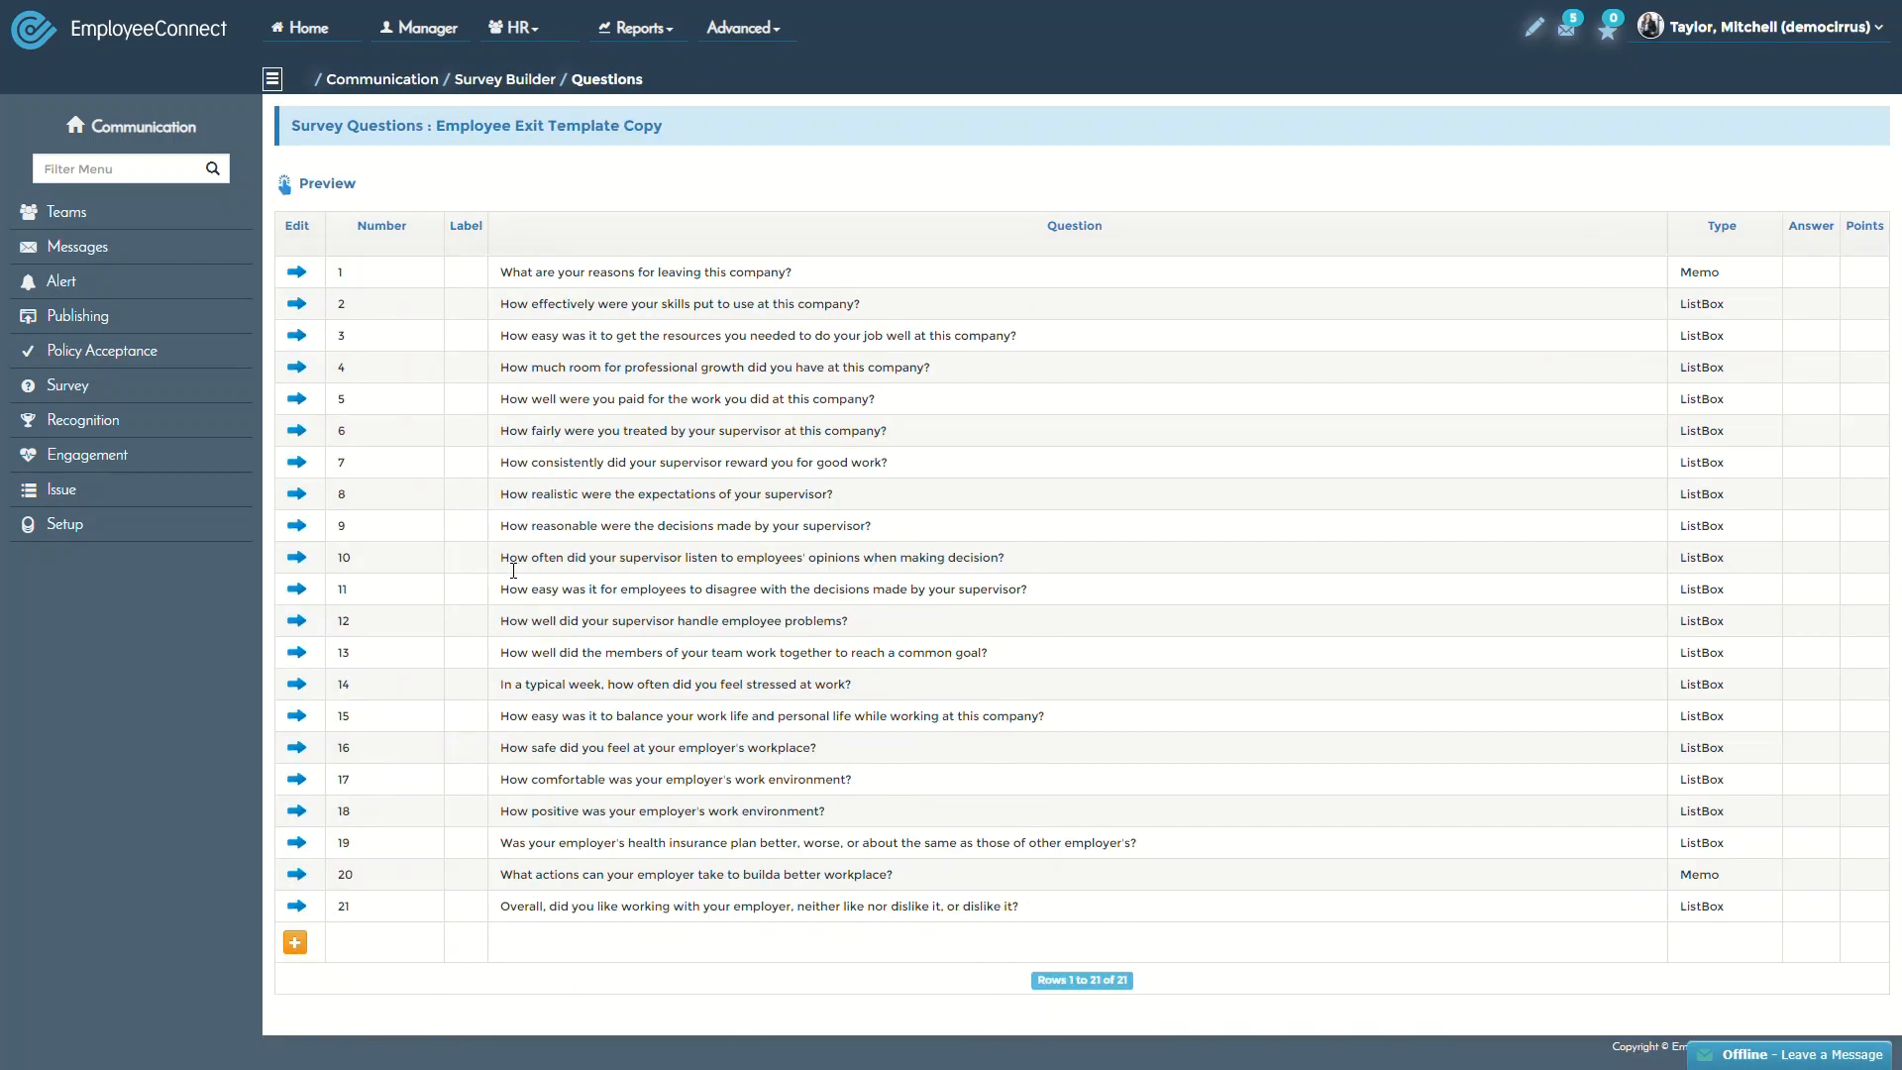
Start new question 22 and give it the label 'New Question'
click(309, 945)
click(625, 205)
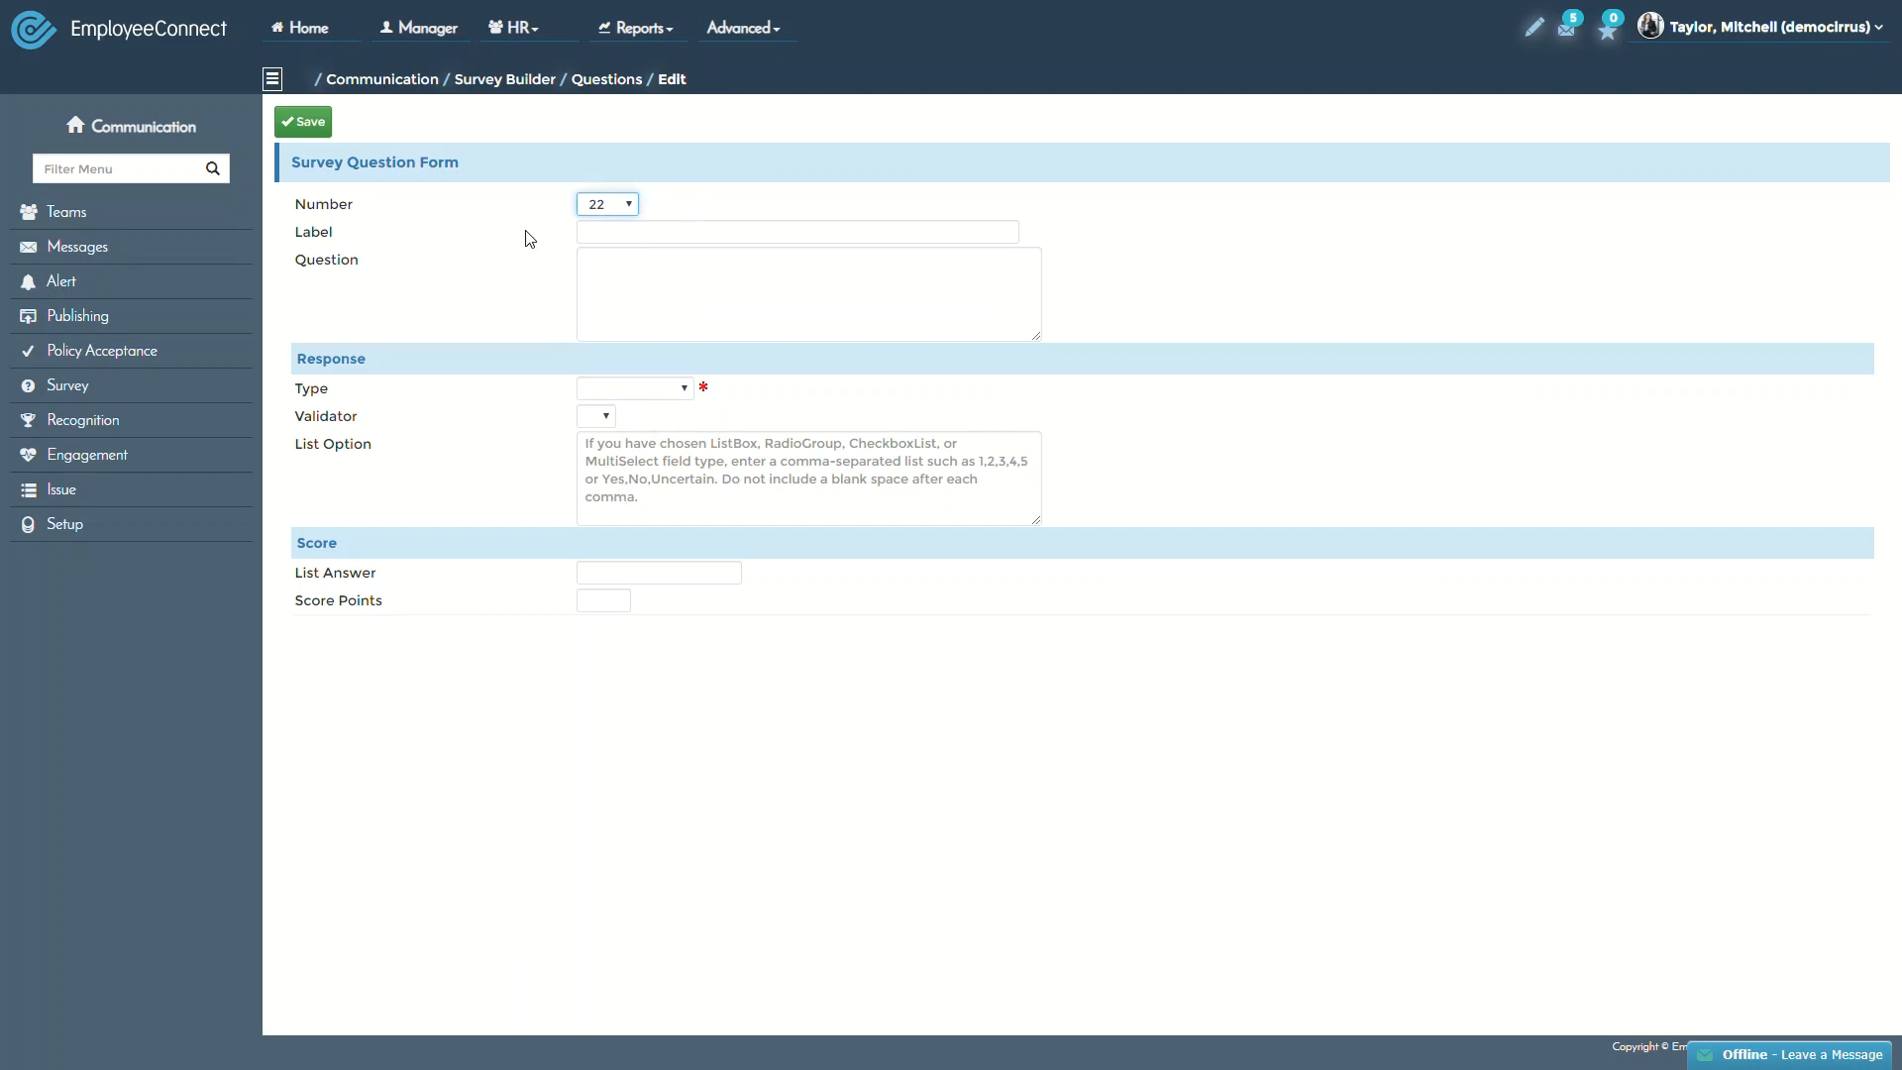
click(615, 238)
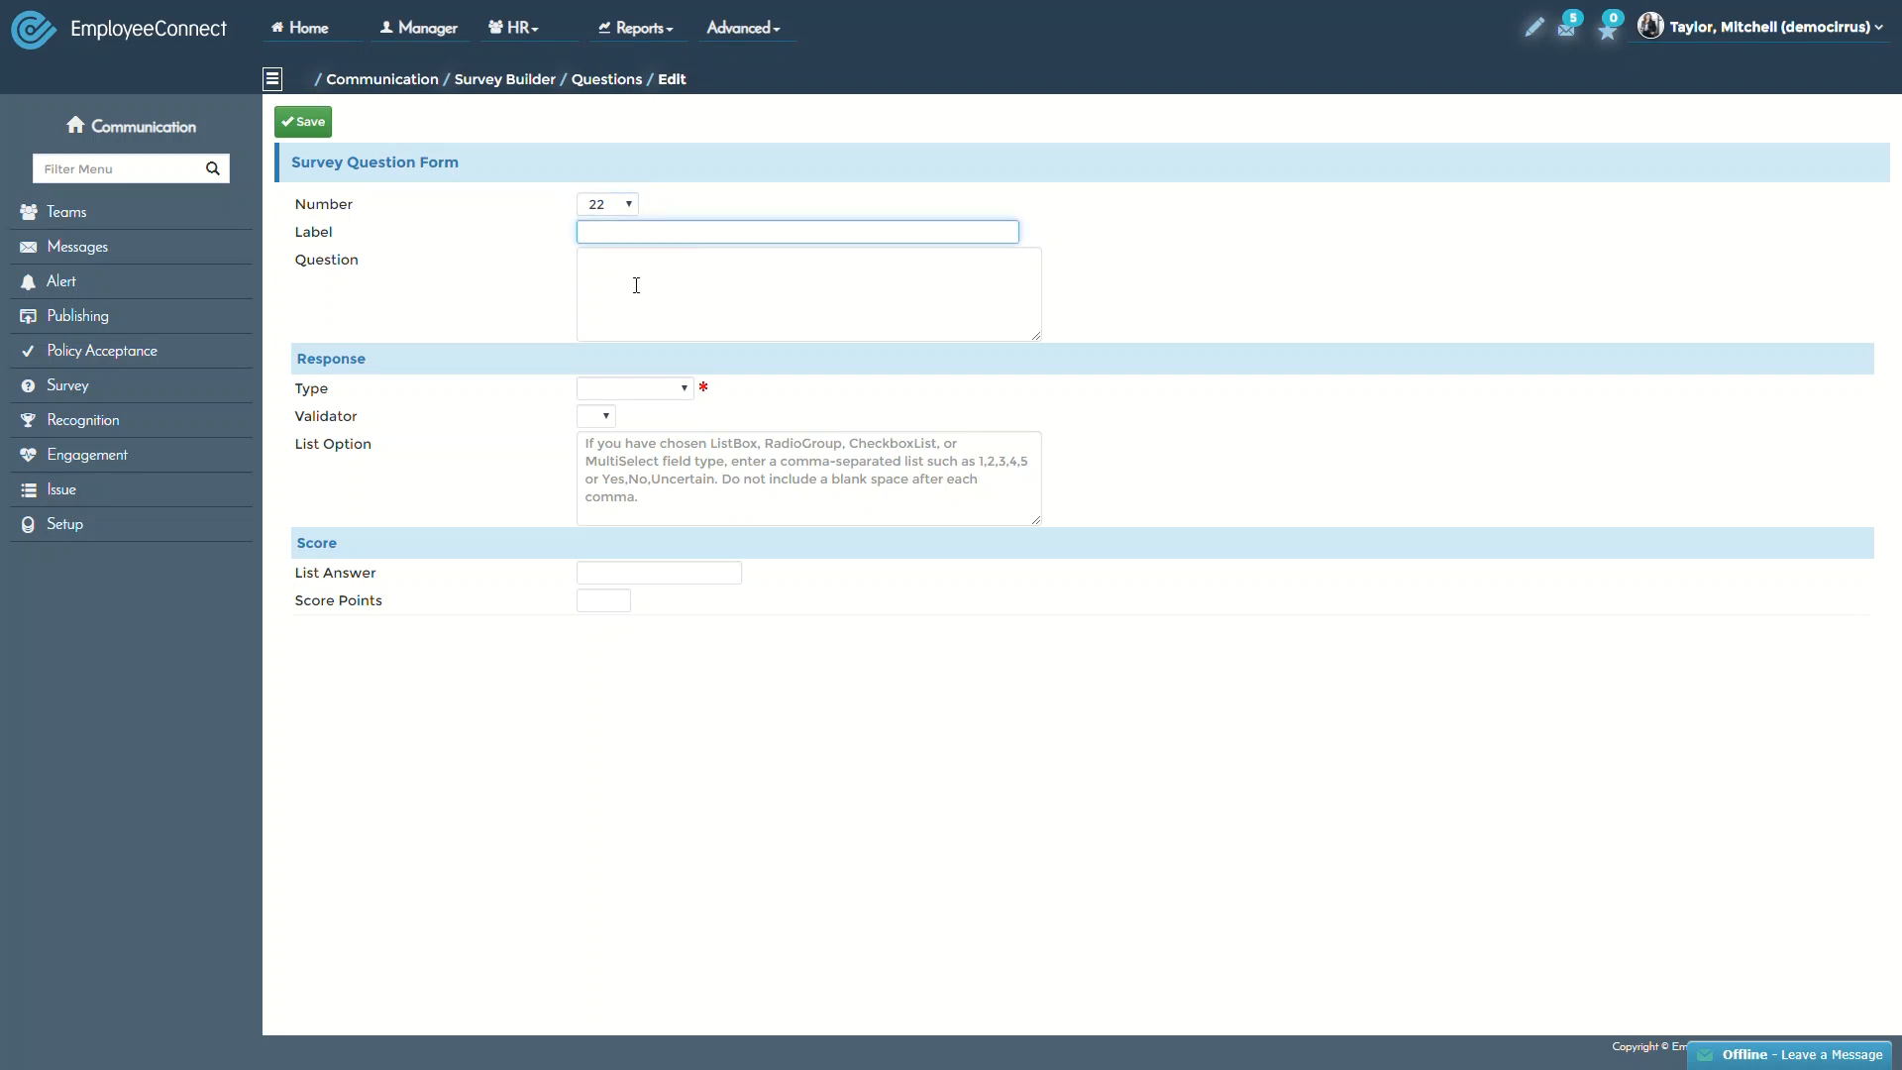
click(637, 284)
click(623, 237)
text(New QUestion)
double_click(652, 234)
text(Question)
Enter 'Why are you leaving the company?' as a TextArea question, save, and return to Survey Builder
click(663, 288)
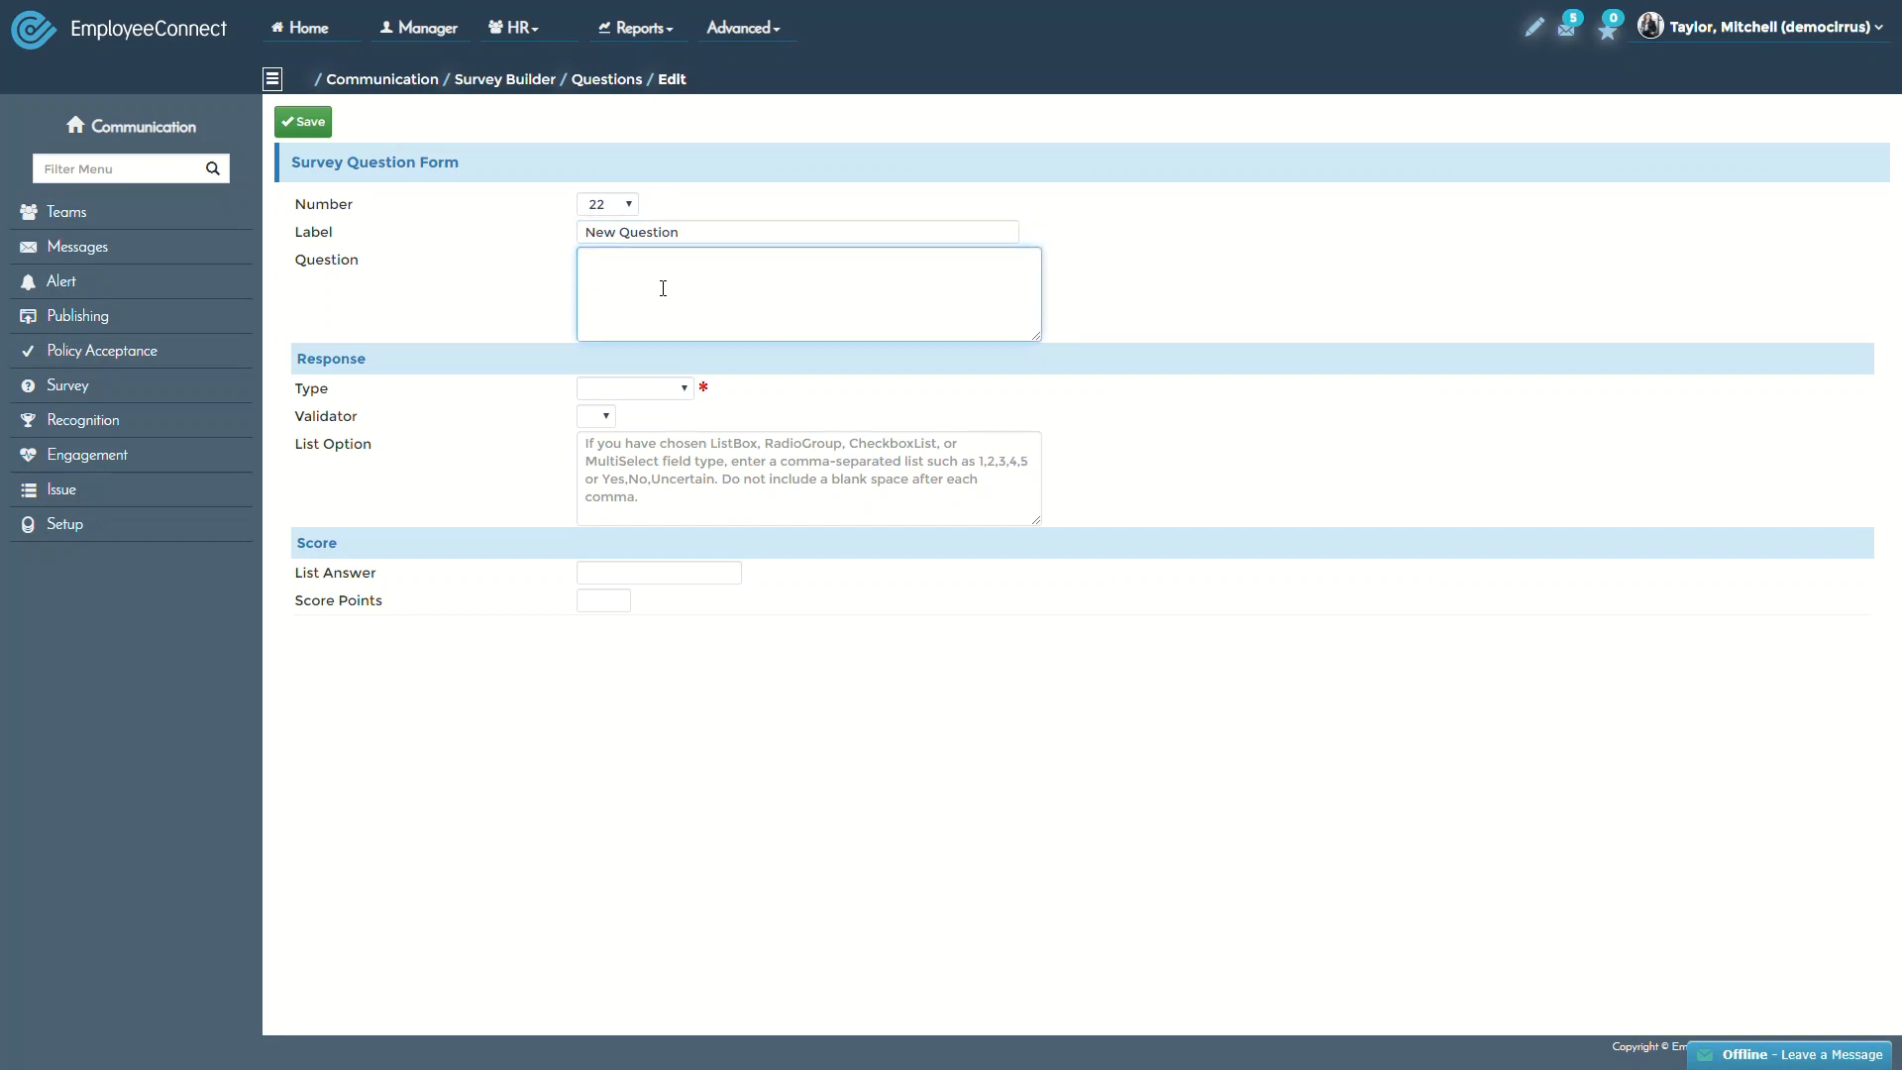
text(Why are you exiting the company)
double_click(686, 259)
text(leaving)
text(?)
key(Tab)
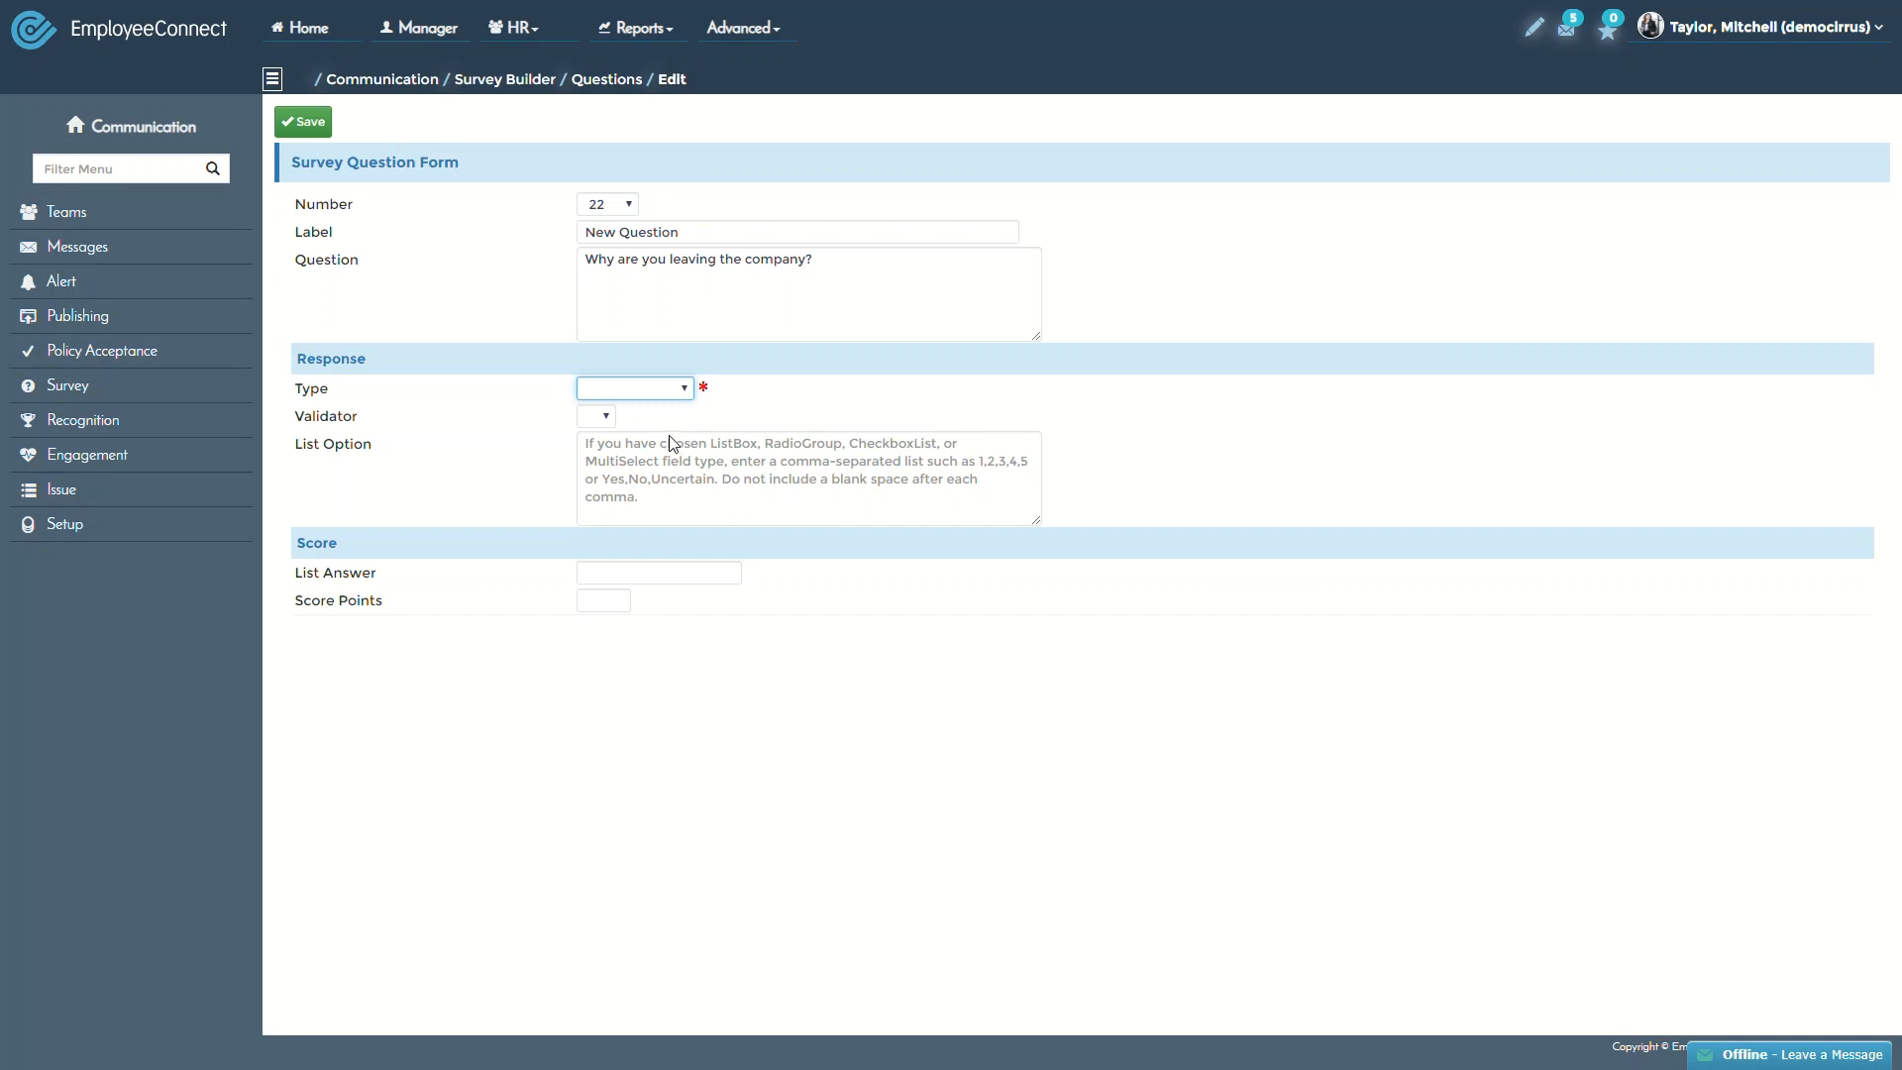
key(t)
click(435, 164)
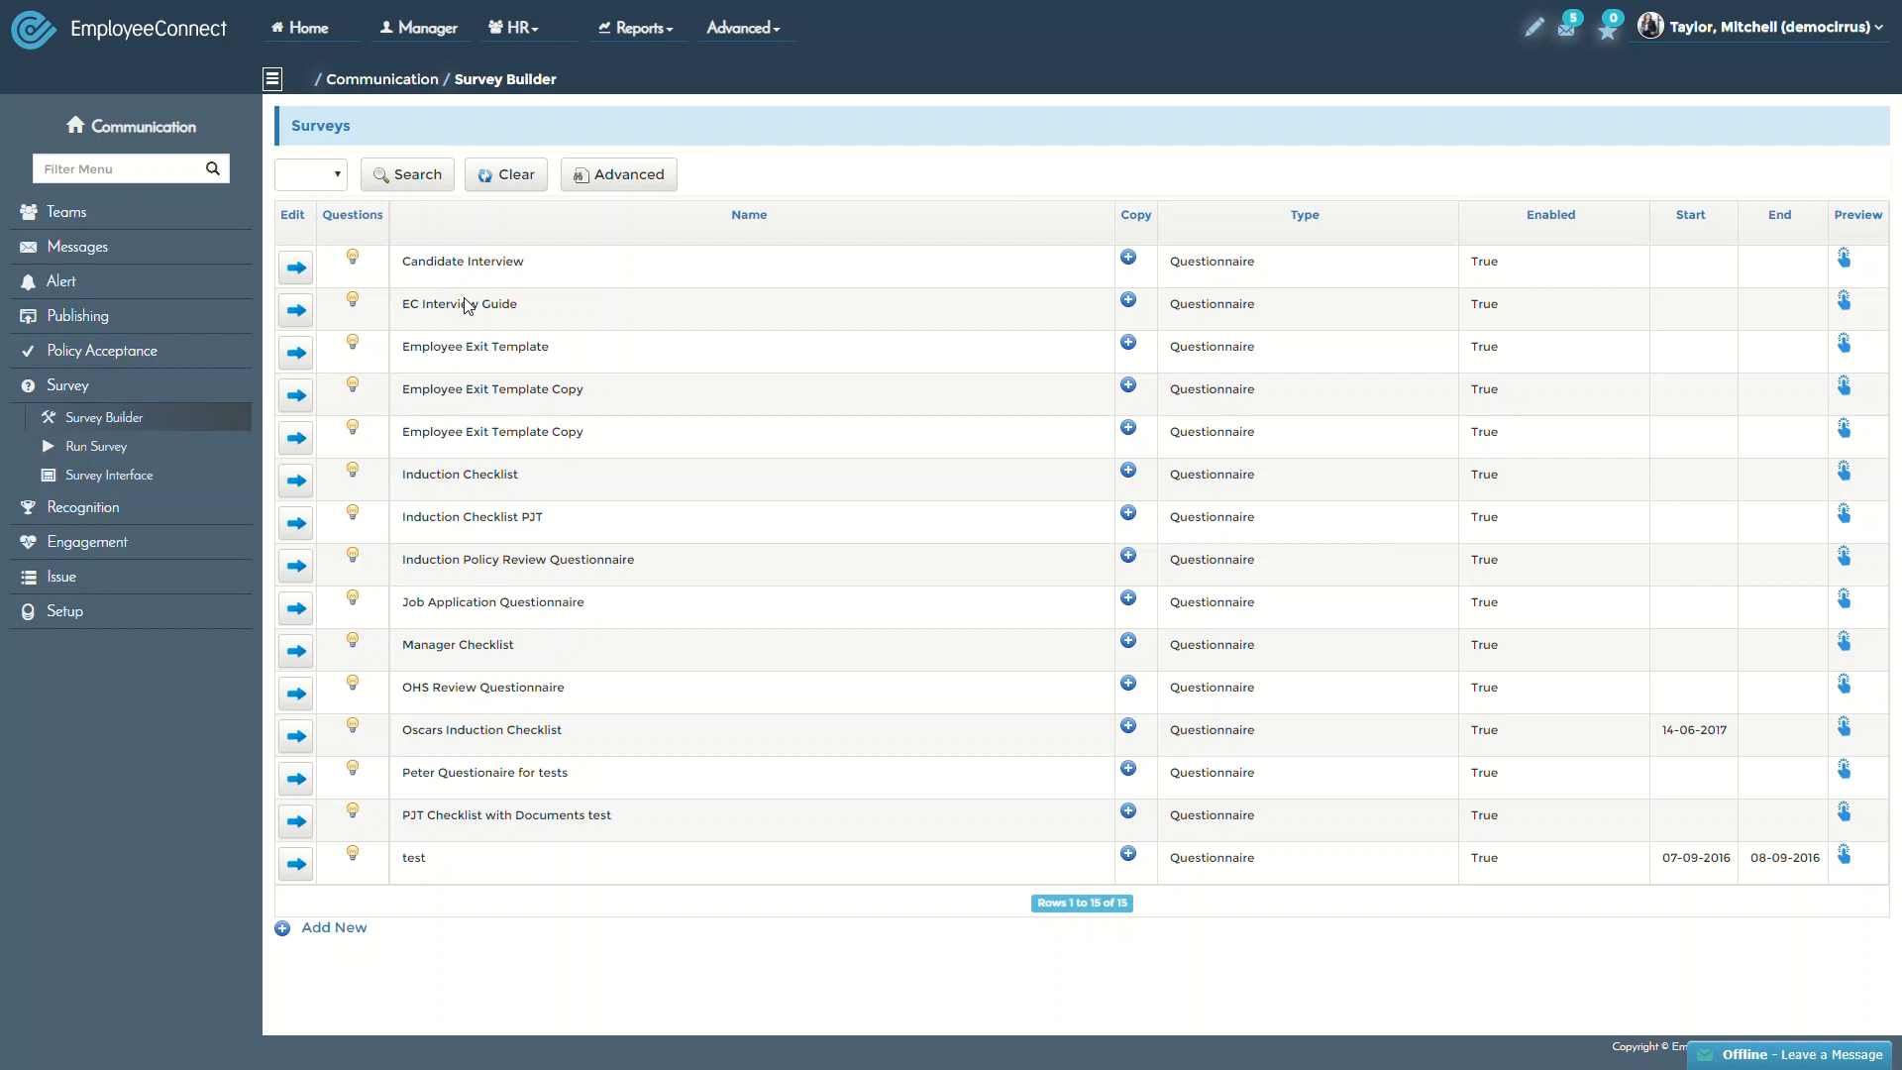
Set the copied survey's email subject to 'Exit Survey'
click(162, 442)
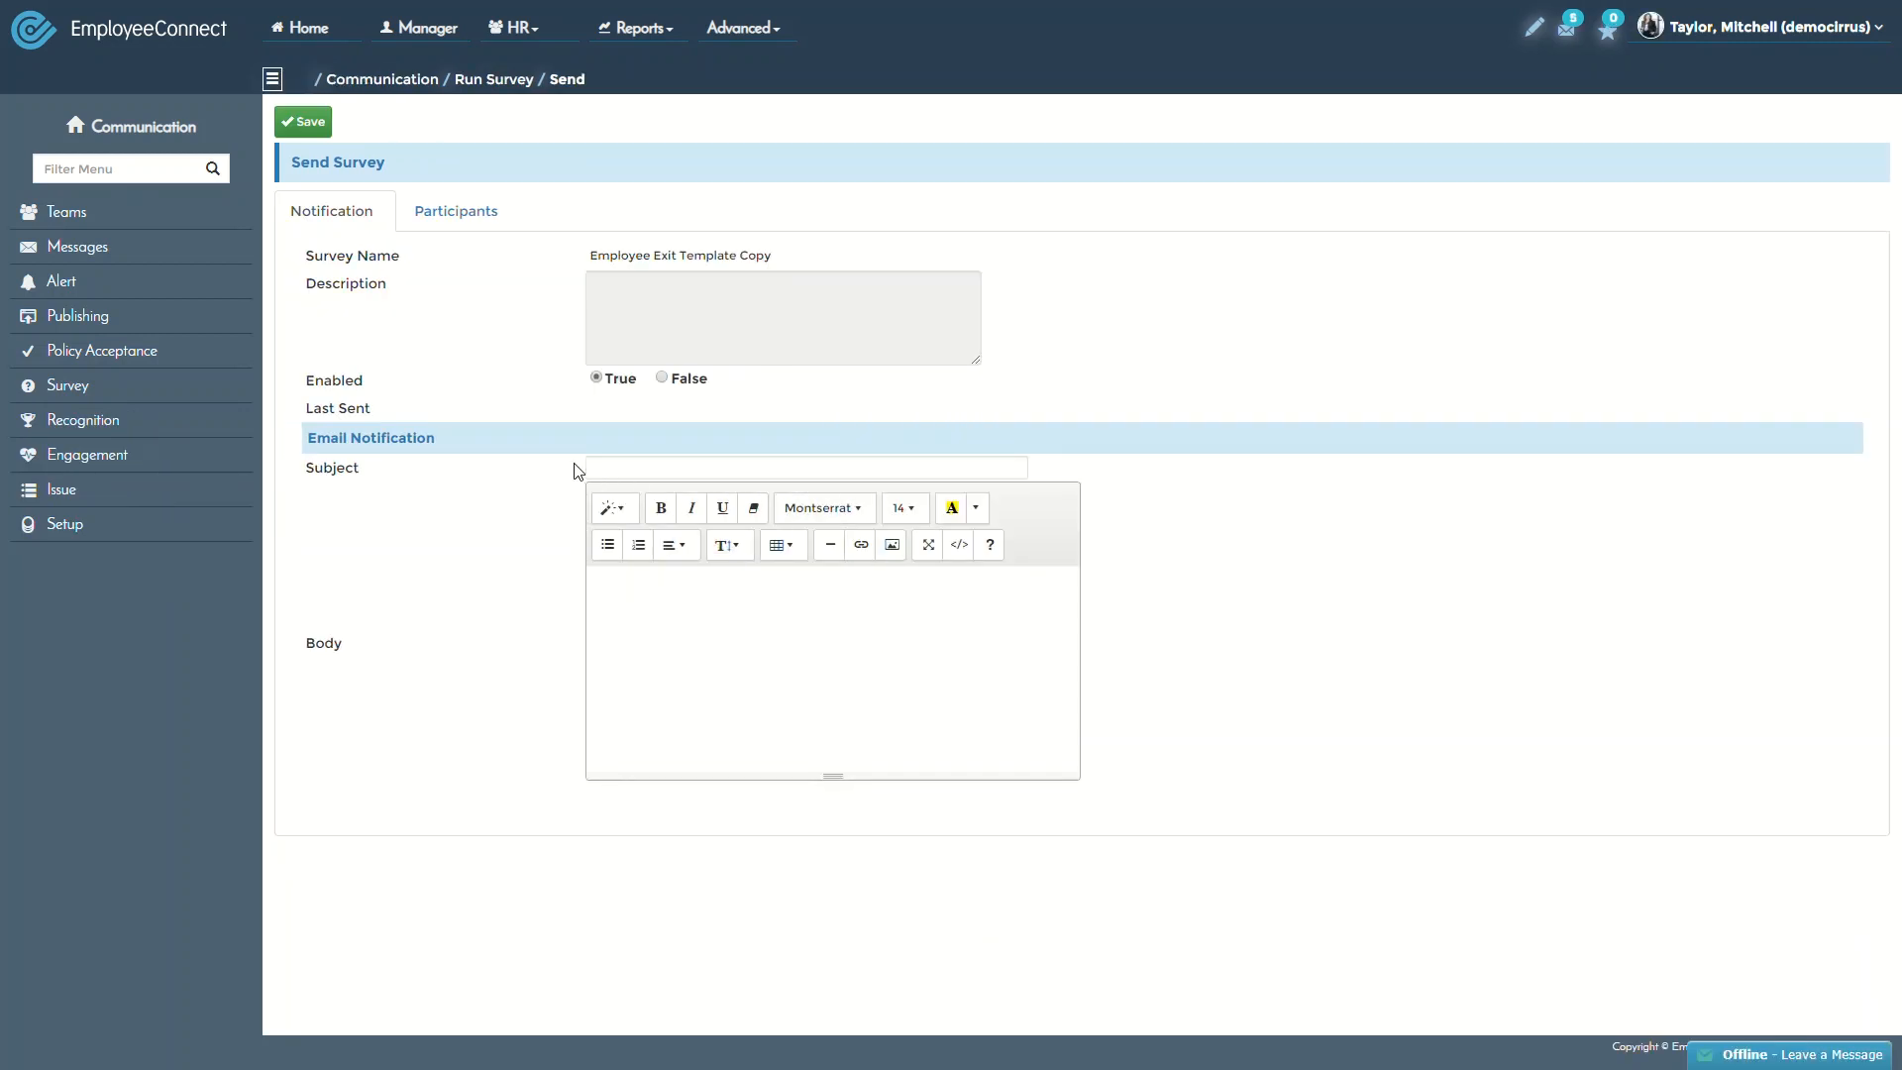
click(632, 468)
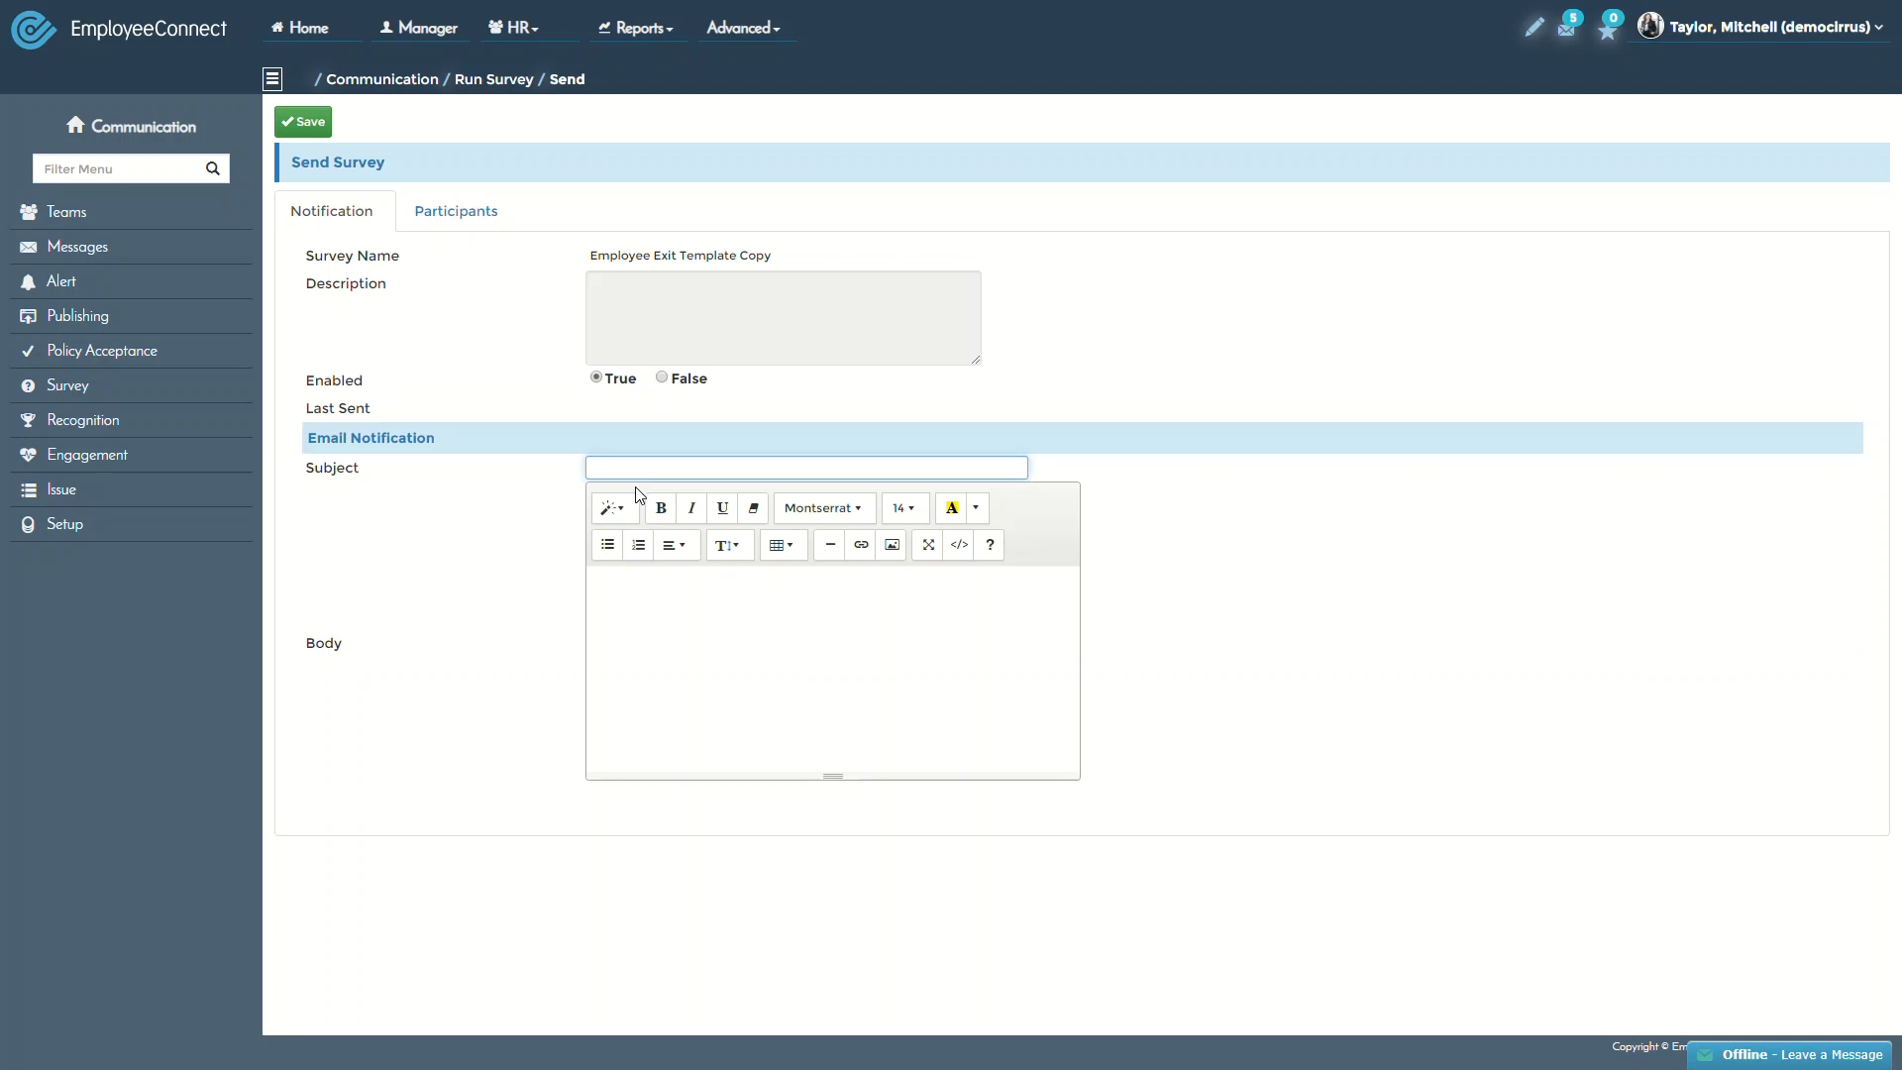
text(Exit Survey)
Set the email body to 'Hi, Please answer this survey.'
click(664, 618)
text(please)
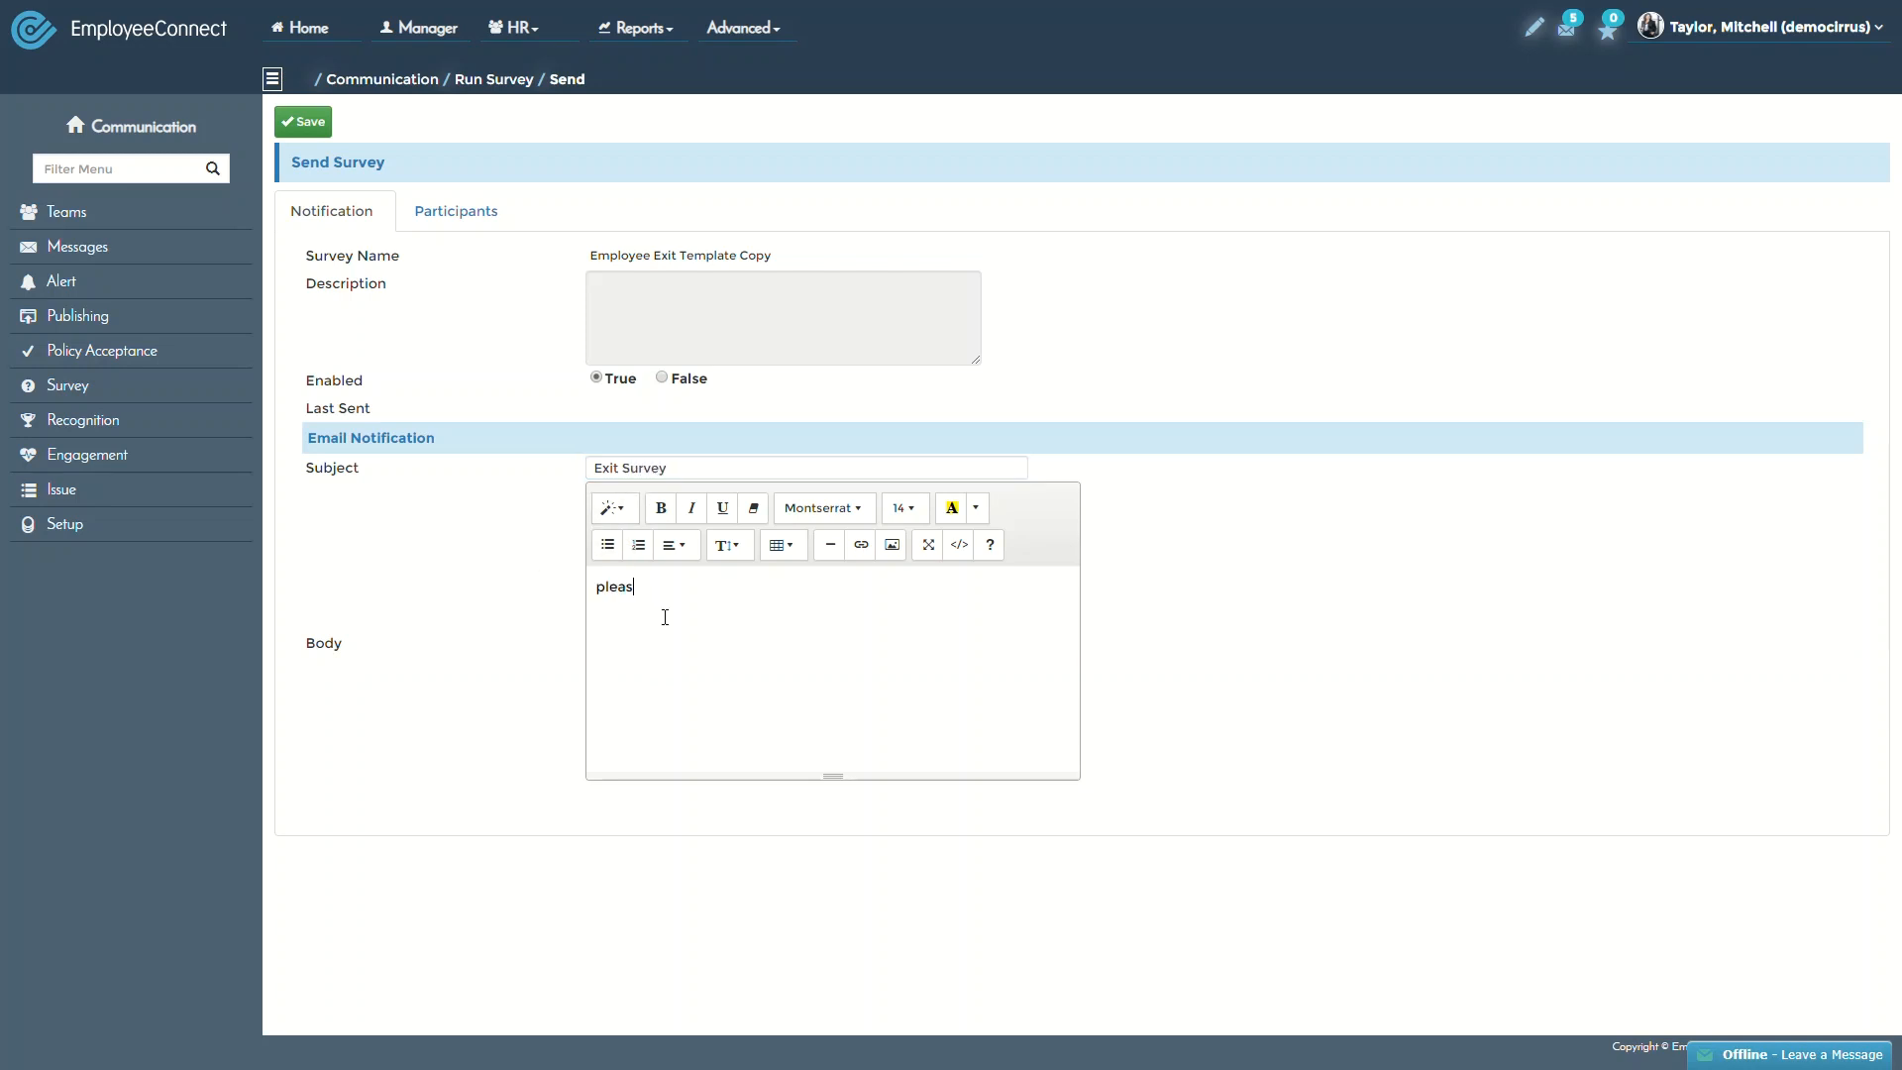
key(BackSpace)
key(BackSpace)
key(BackSpace)
key(BackSpace)
key(BackSpace)
key(BackSpace)
text(Hi, Please answer this survey.)
Move the chosen employee from the Available list to the survey's selected participants
click(453, 230)
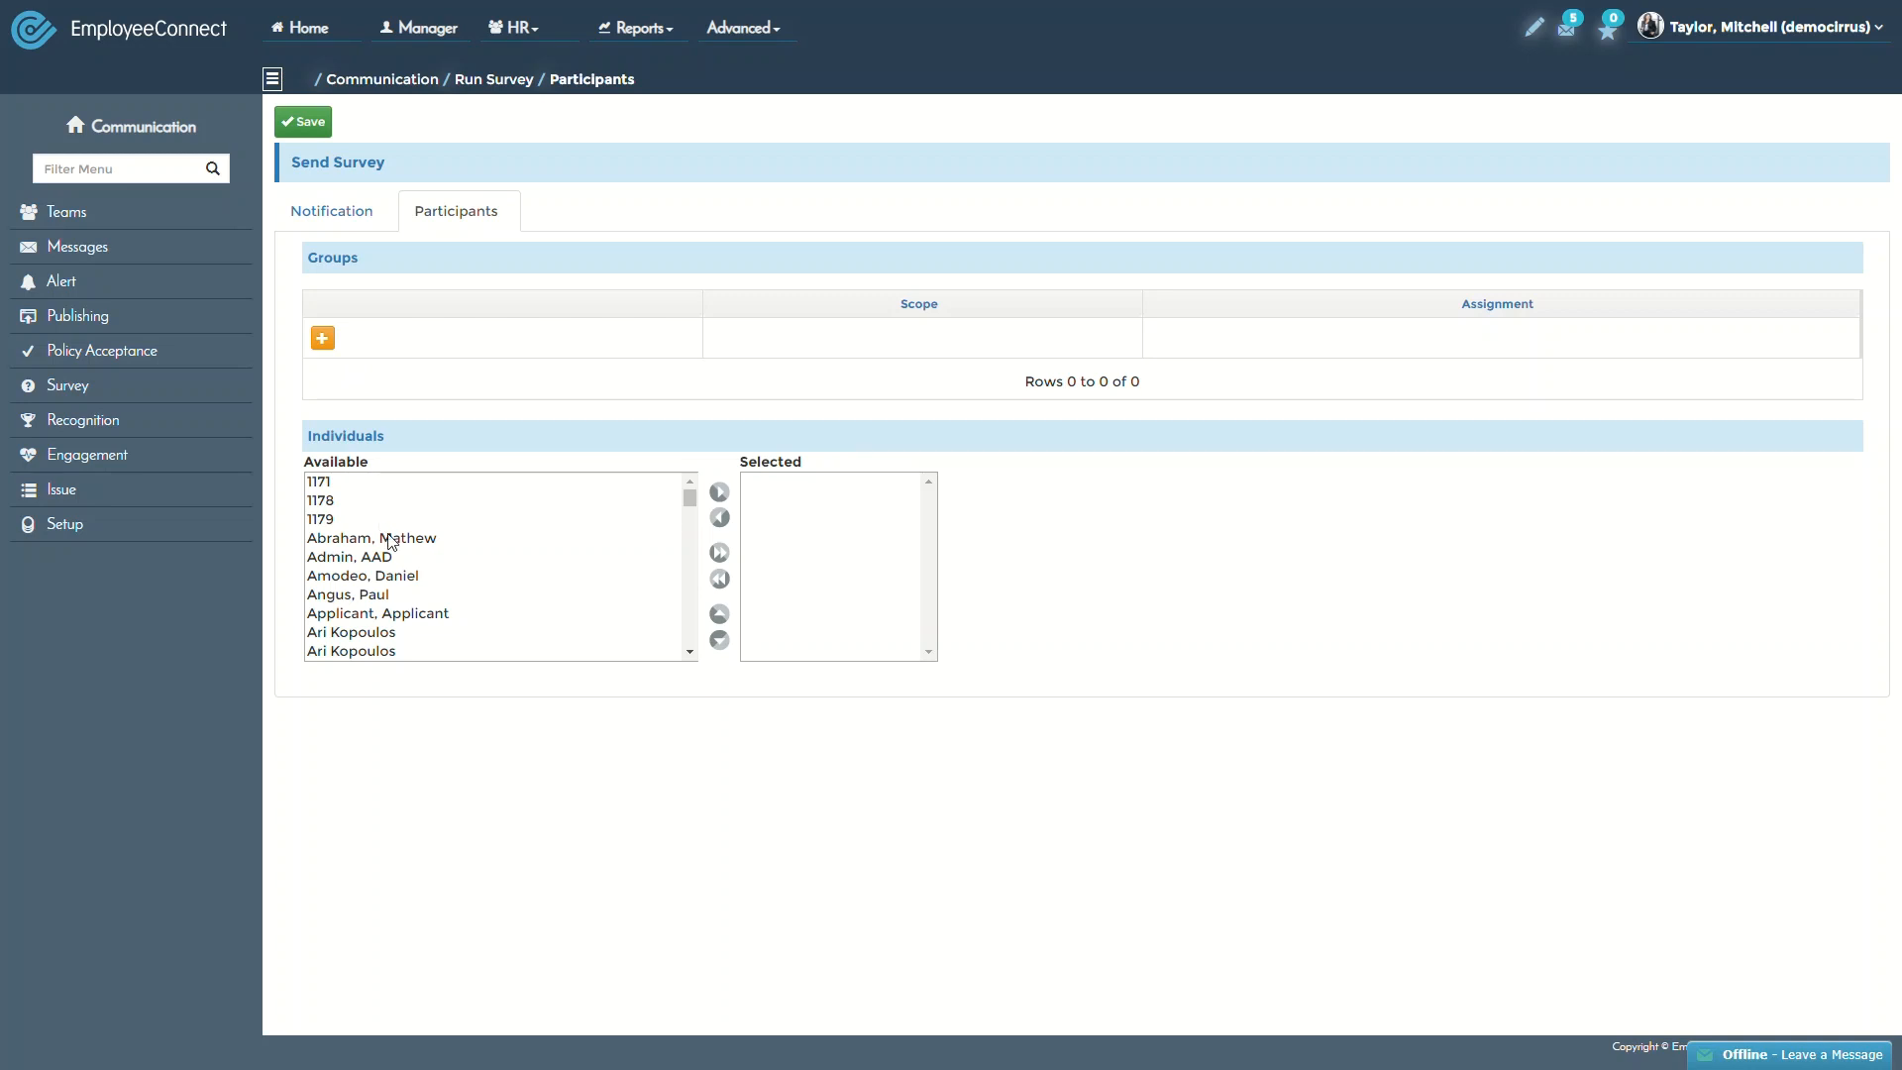
click(362, 588)
scroll(396, 600, down, 3)
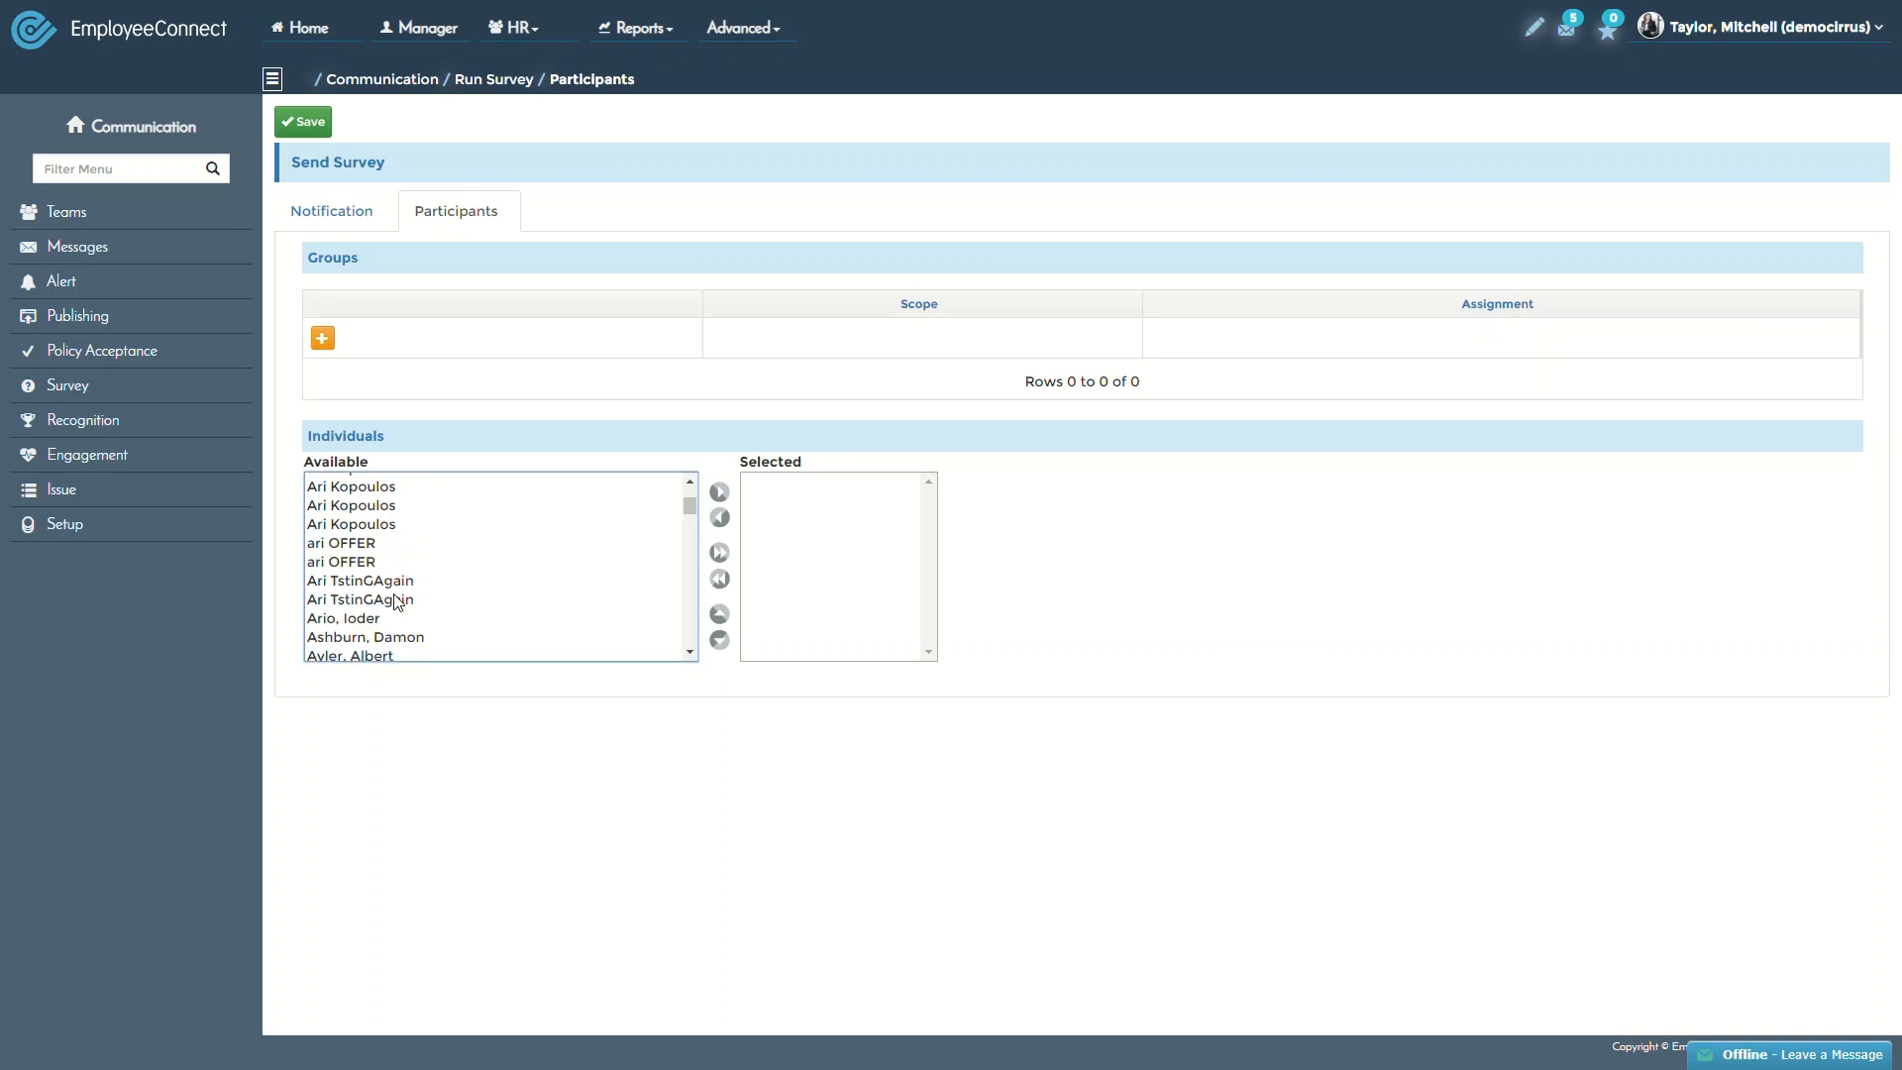
scroll(395, 601, down, 3)
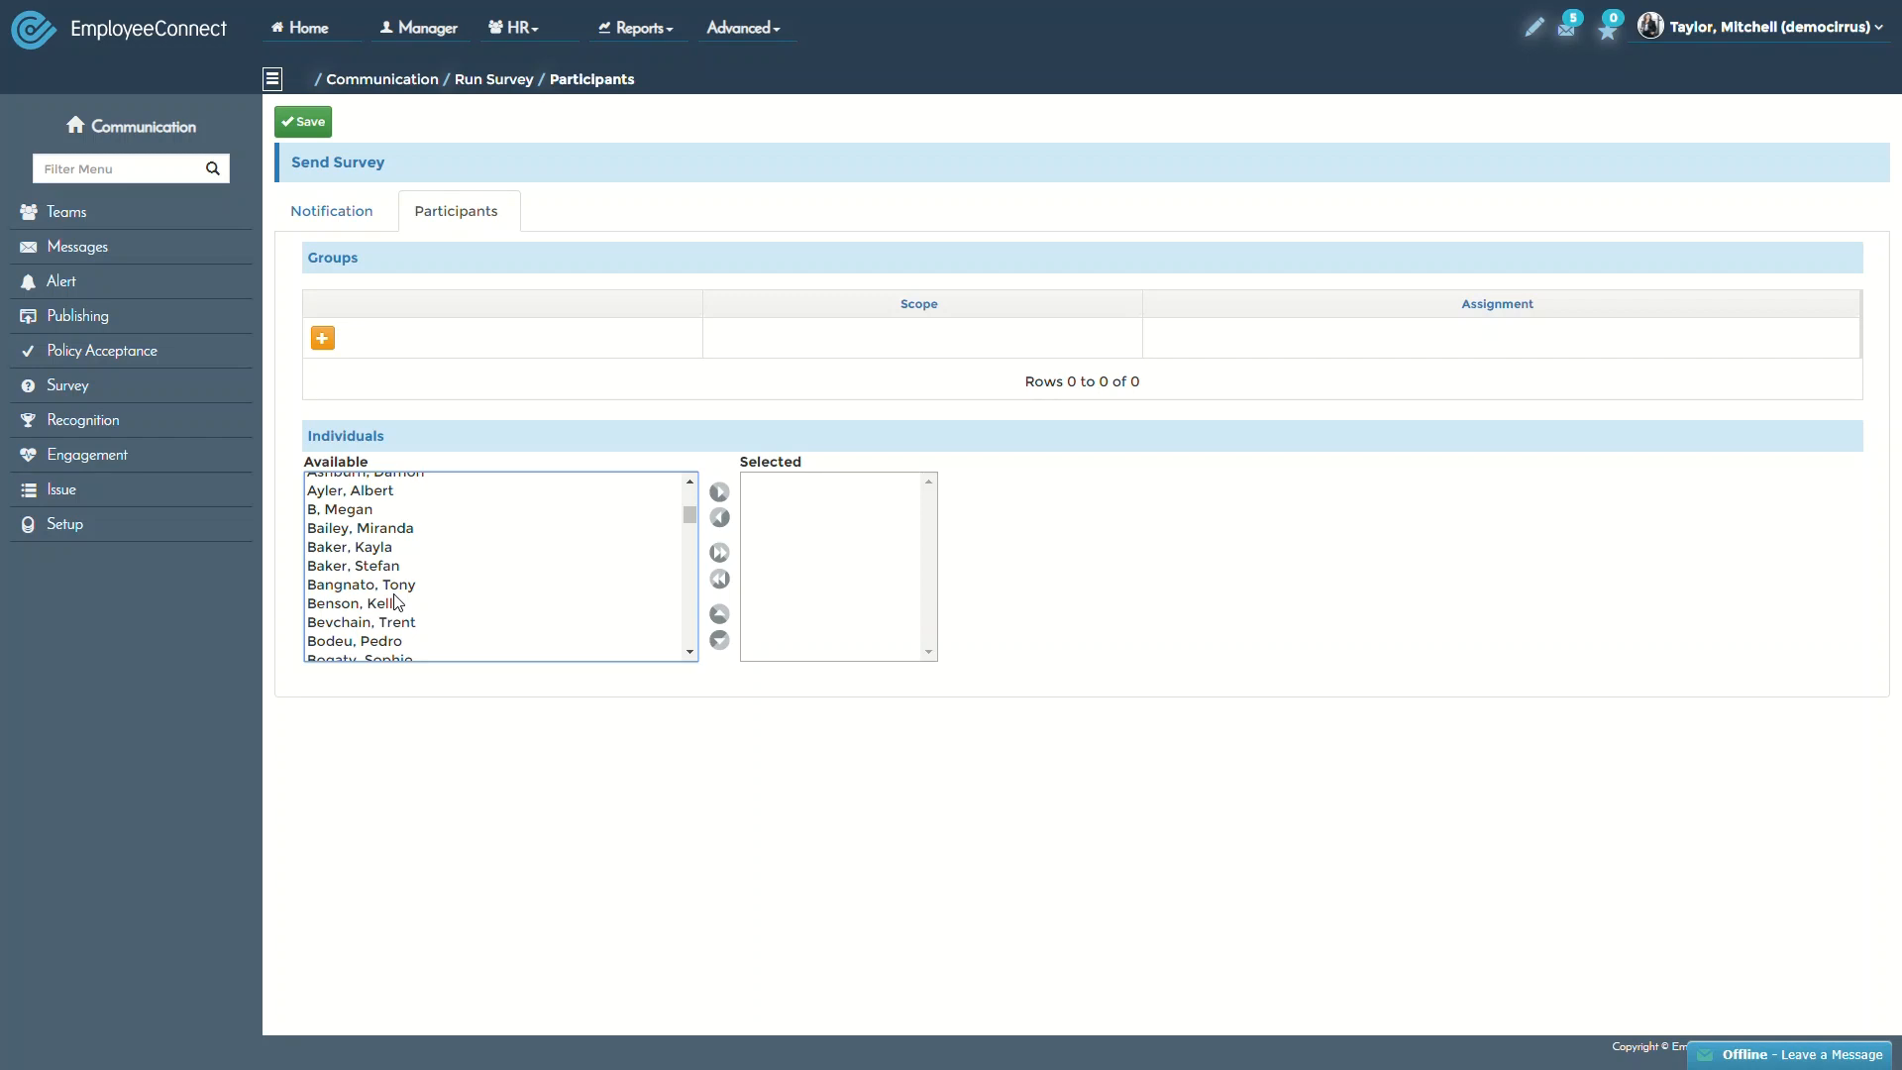
scroll(395, 601, down, 15)
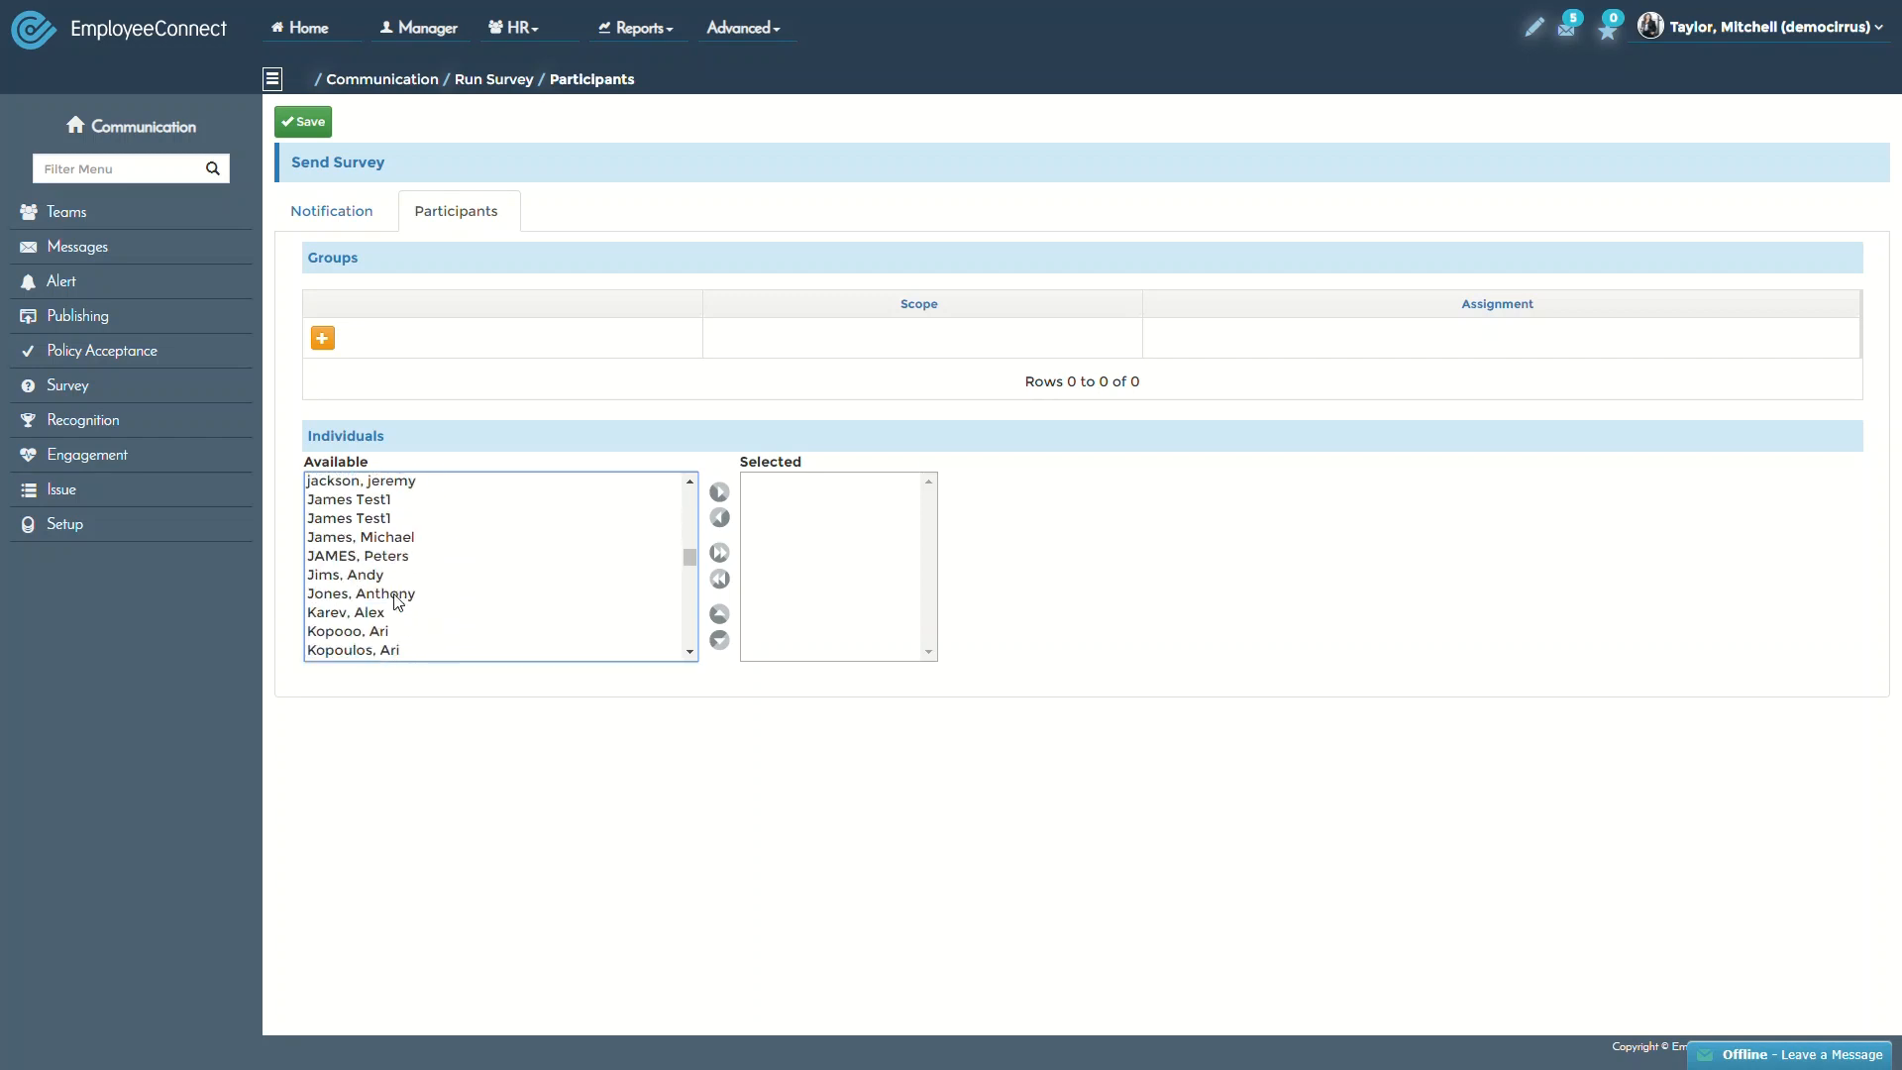
scroll(395, 601, down, 15)
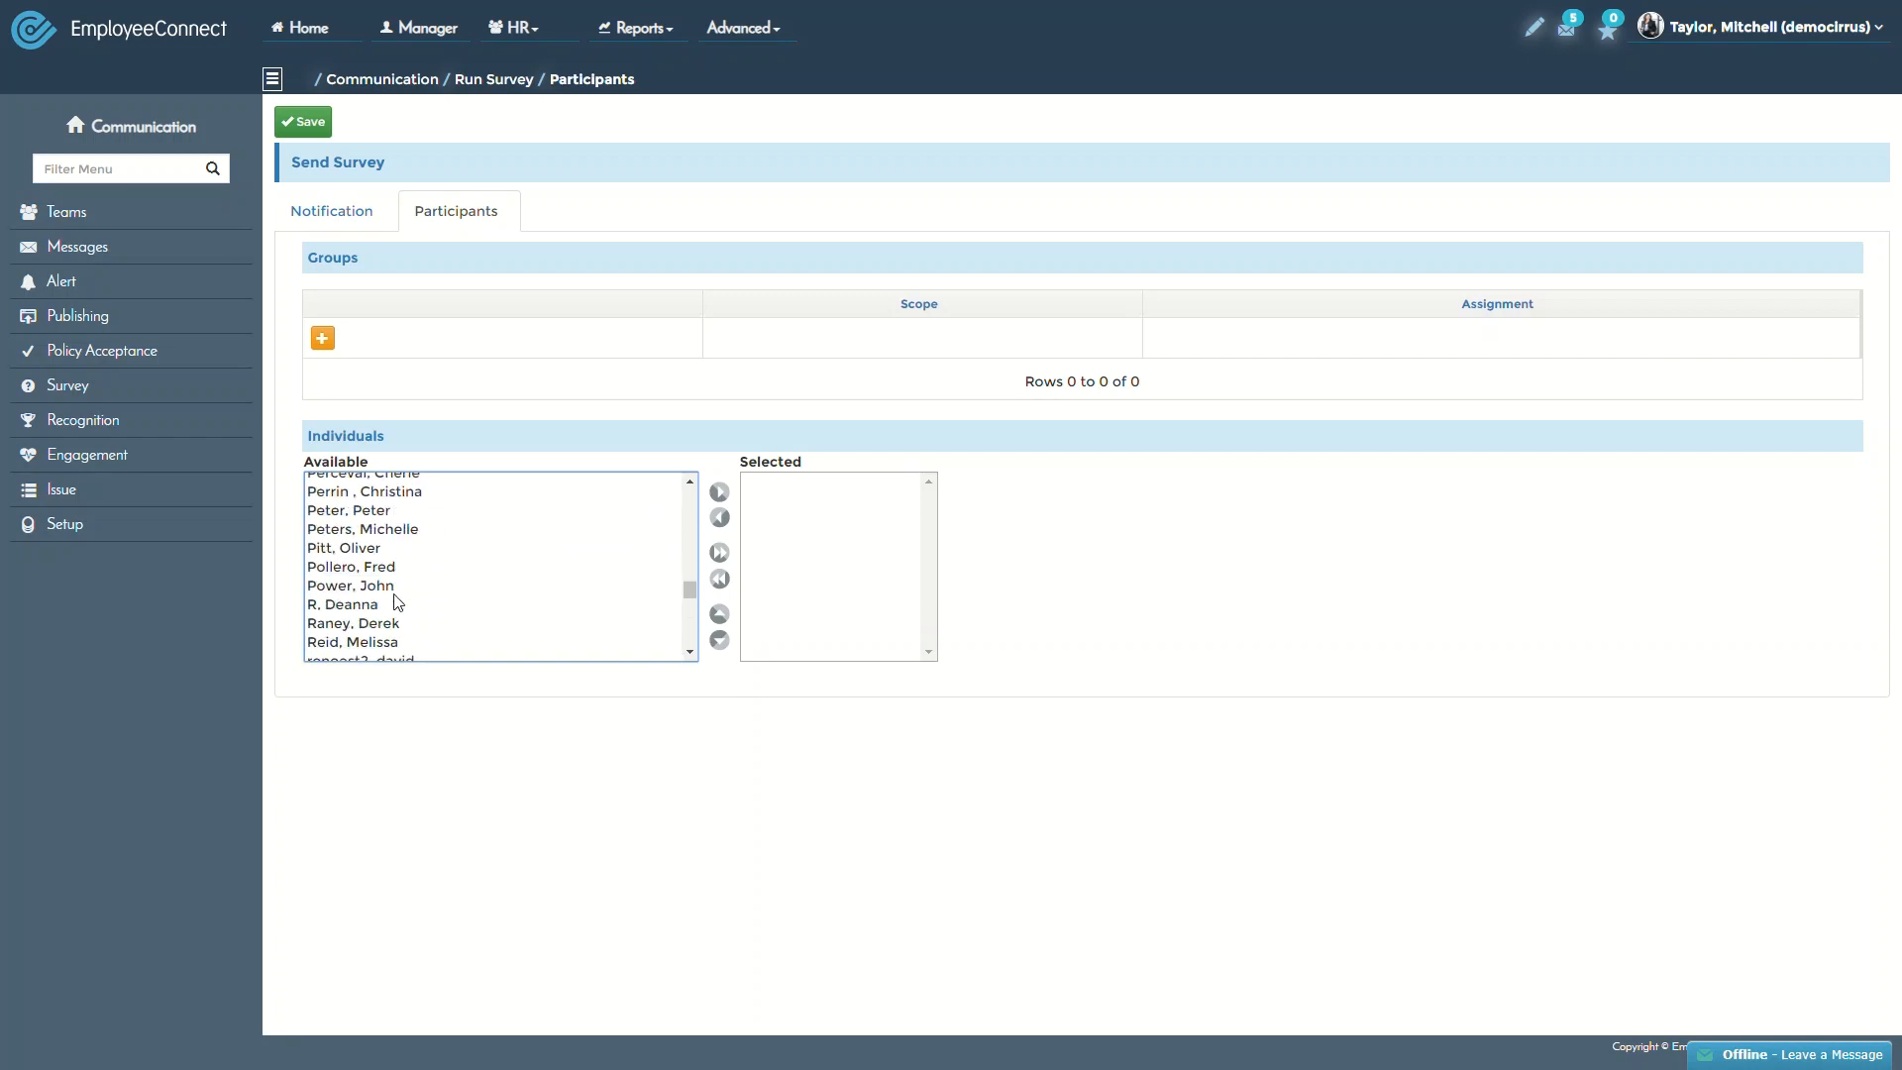
scroll(397, 602, down, 3)
scroll(398, 602, down, 10)
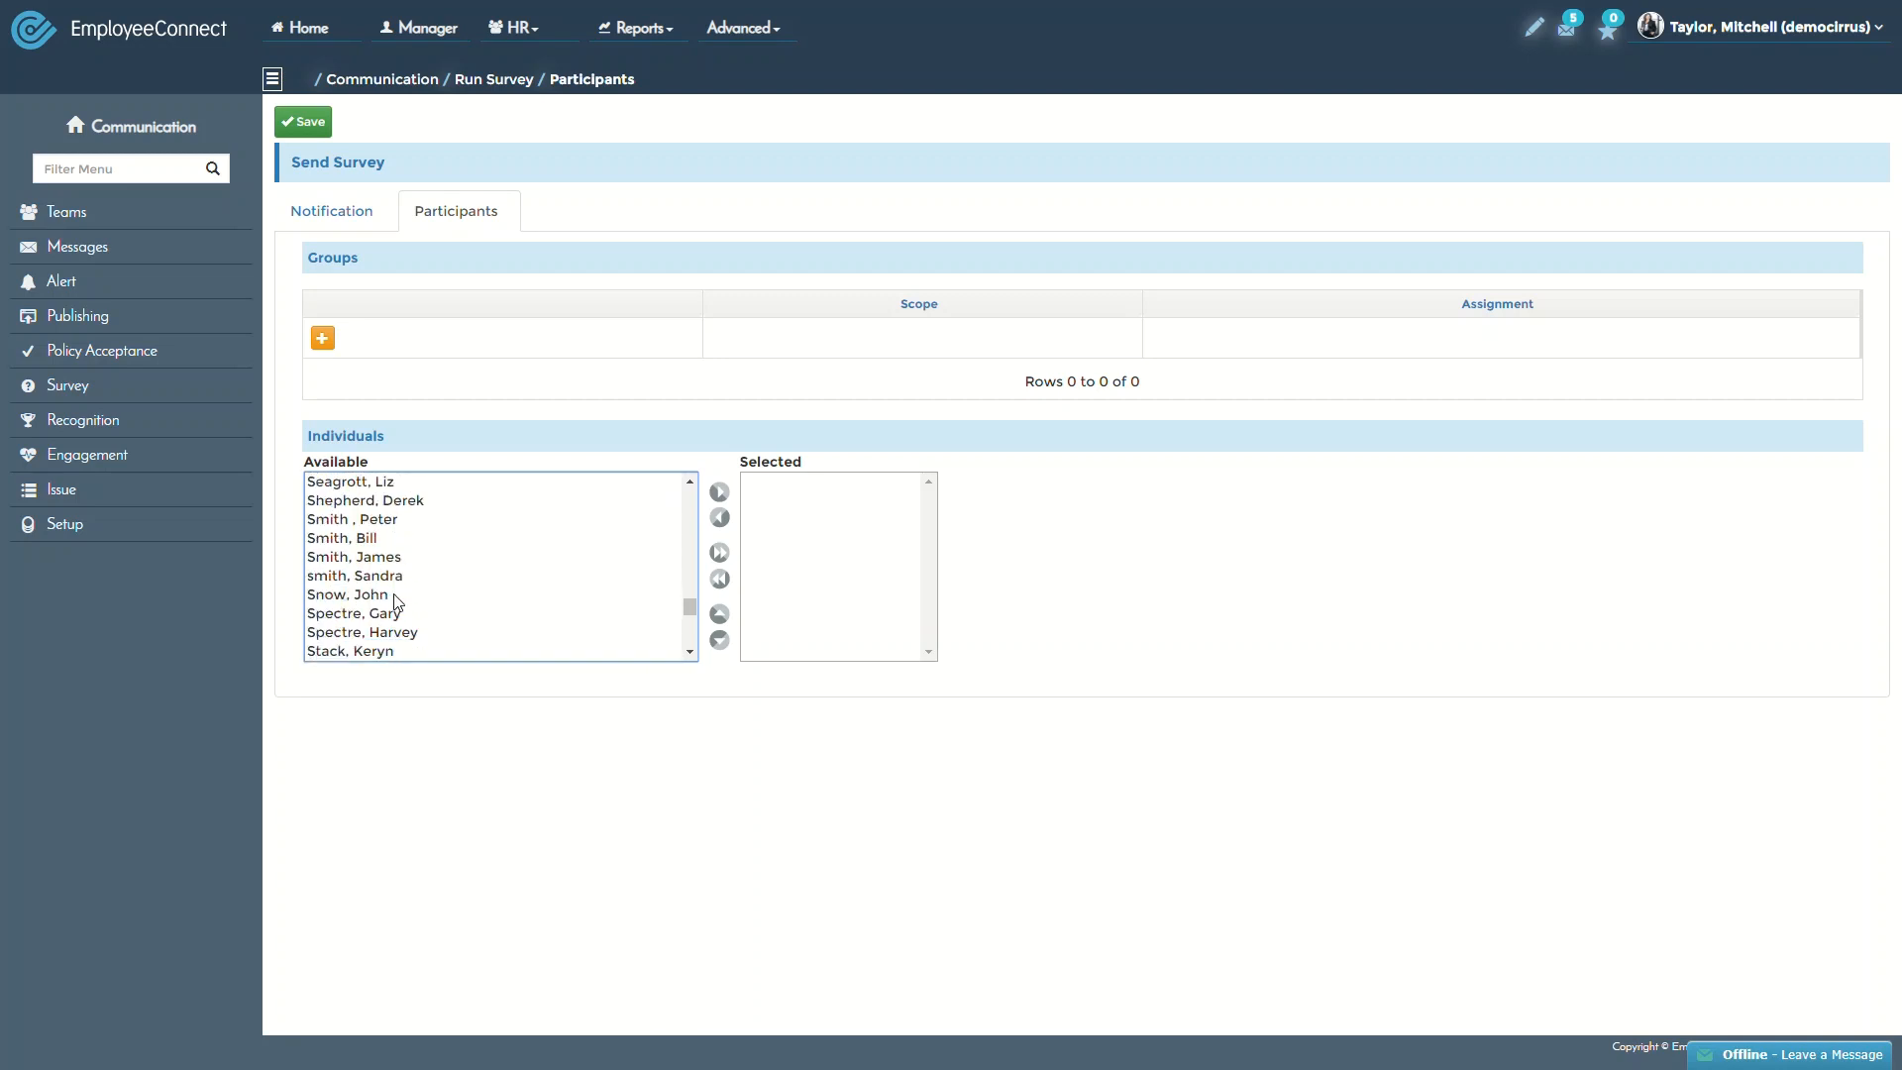
scroll(397, 602, up, 3)
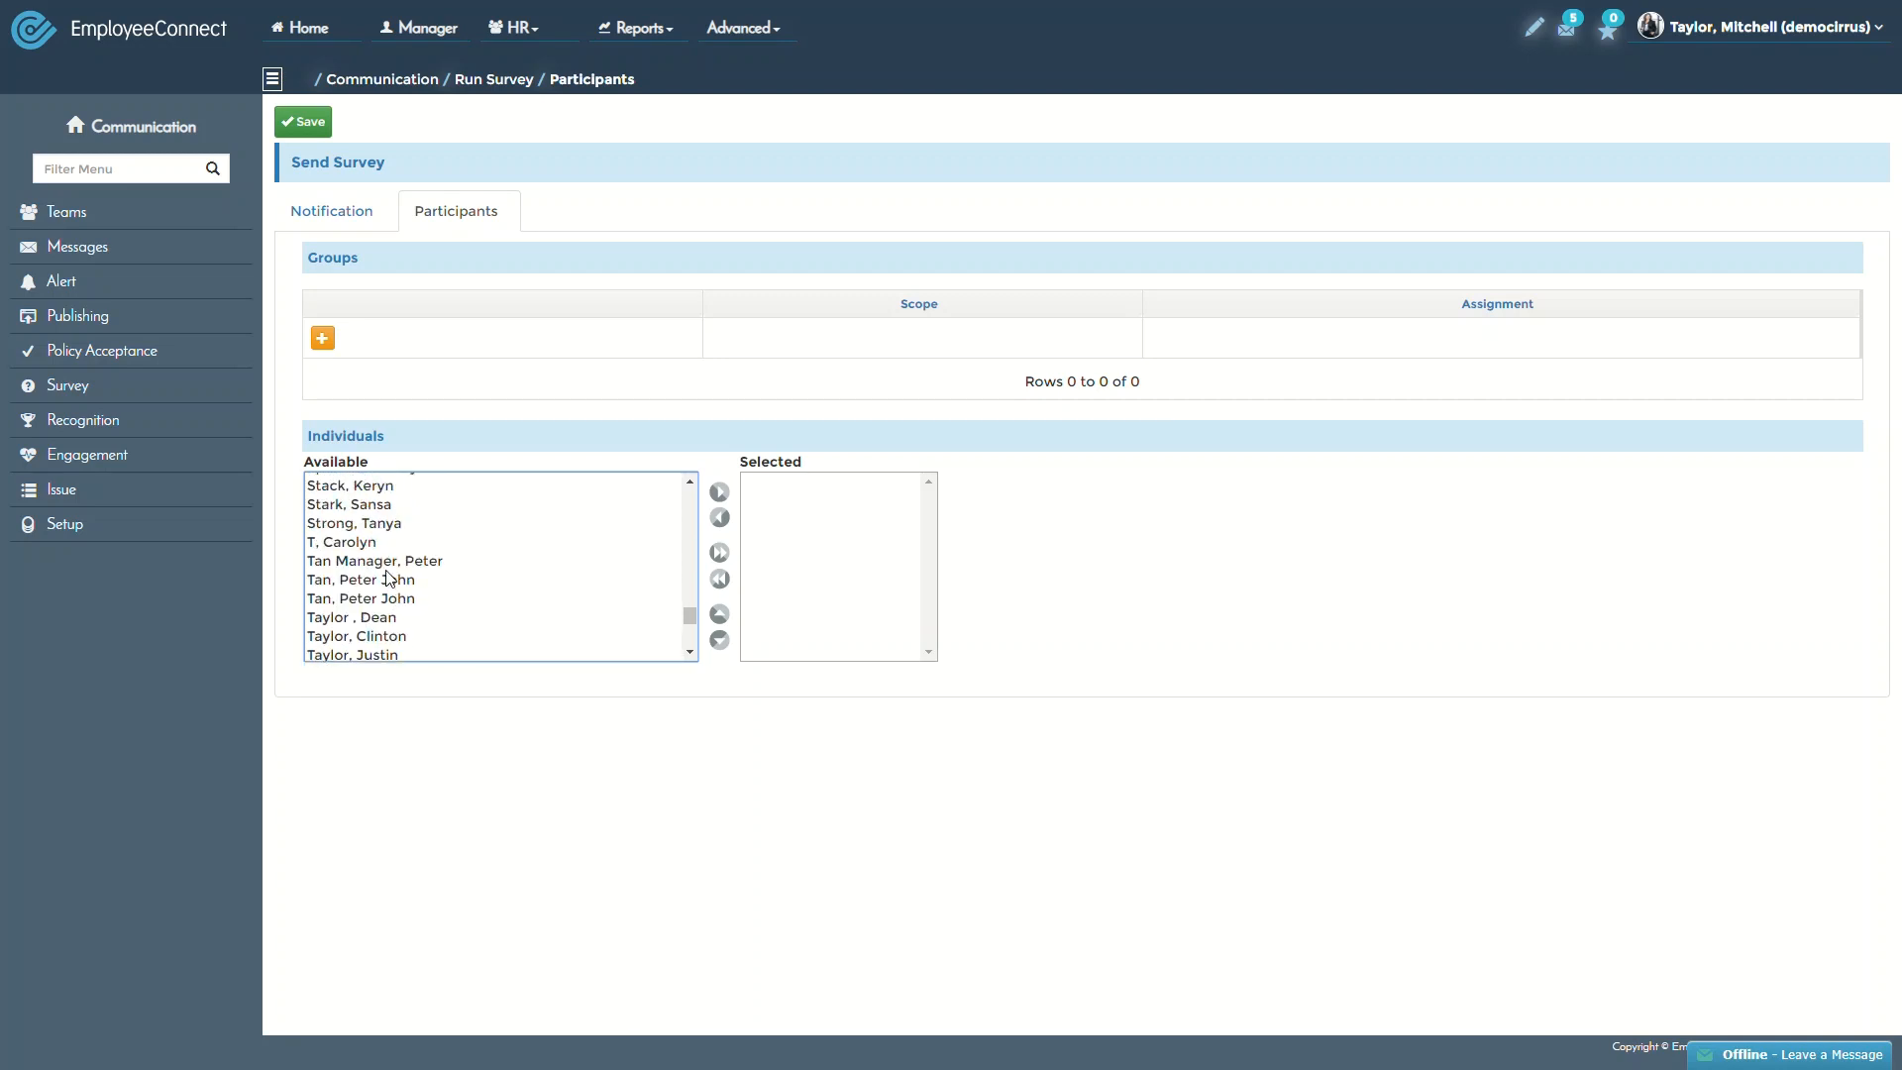
click(359, 563)
click(719, 493)
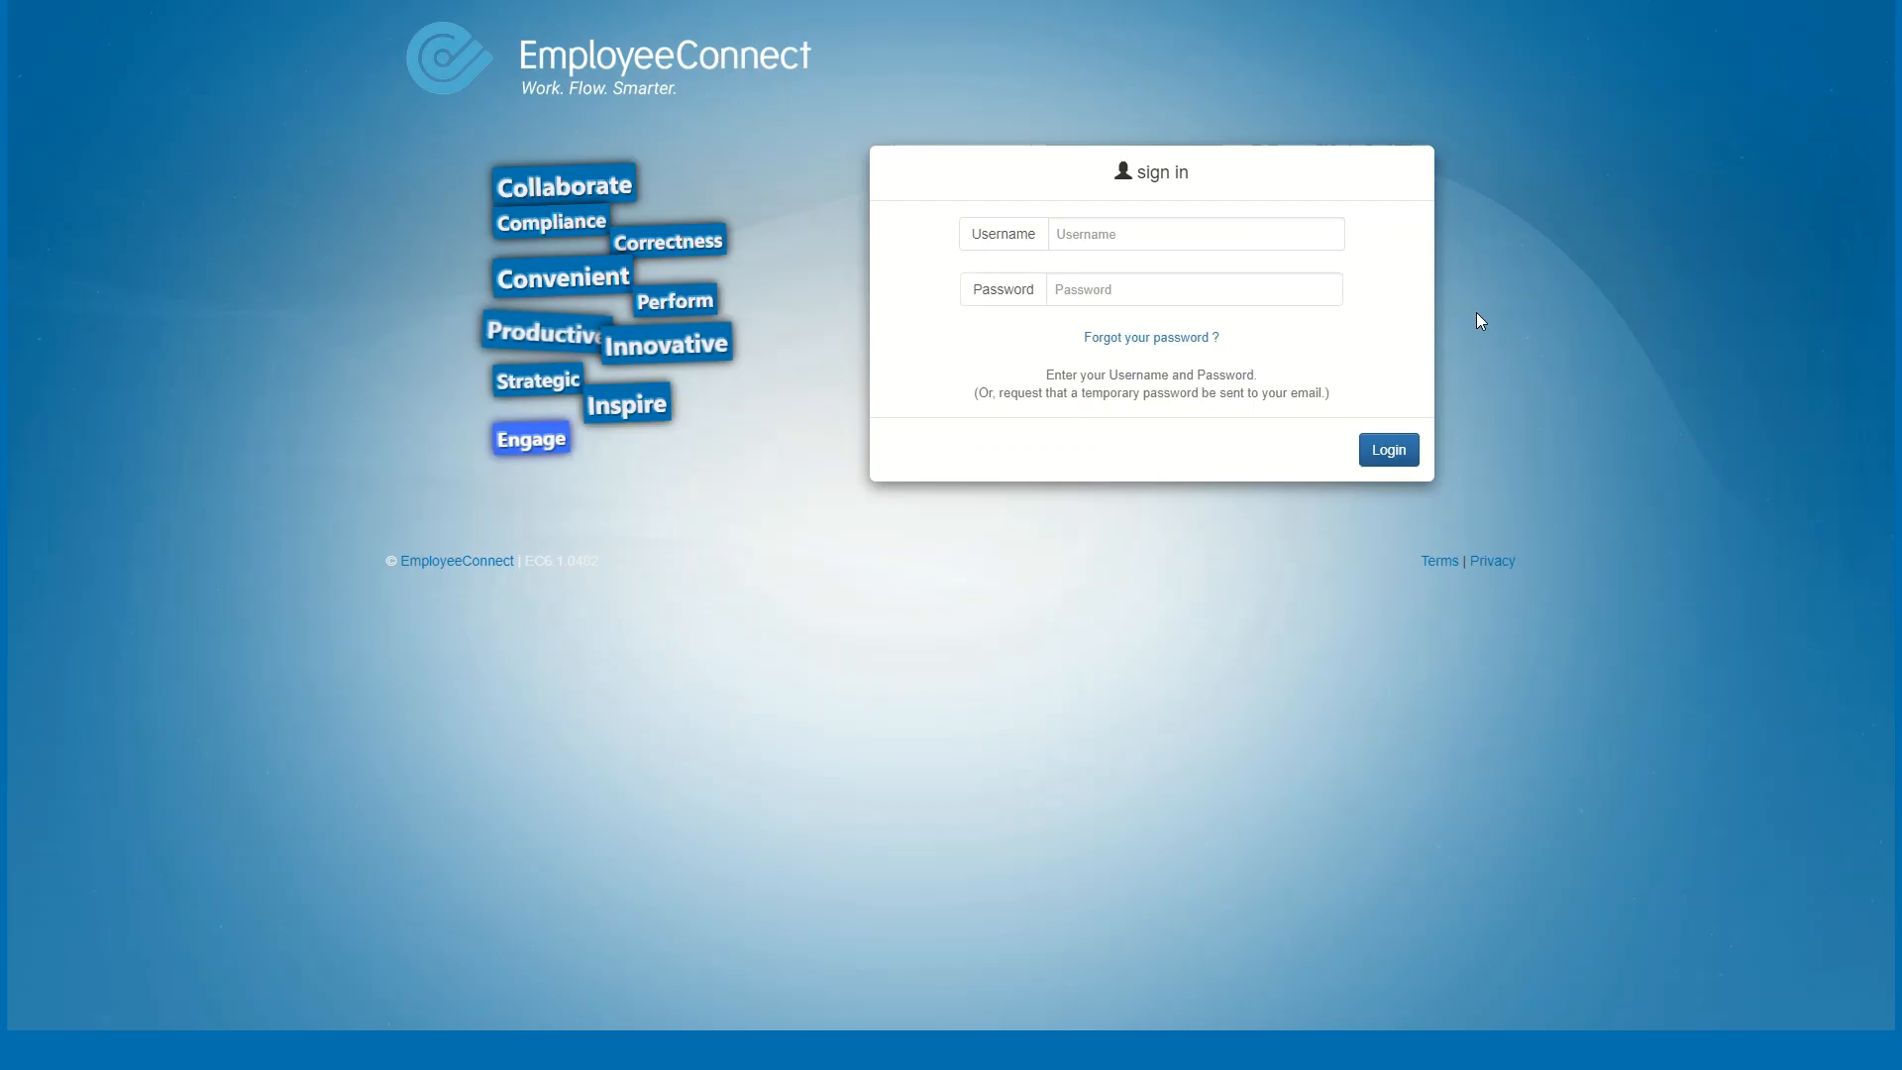
Sign in with the employee's username, leading blanks removed, and their password
click(1202, 246)
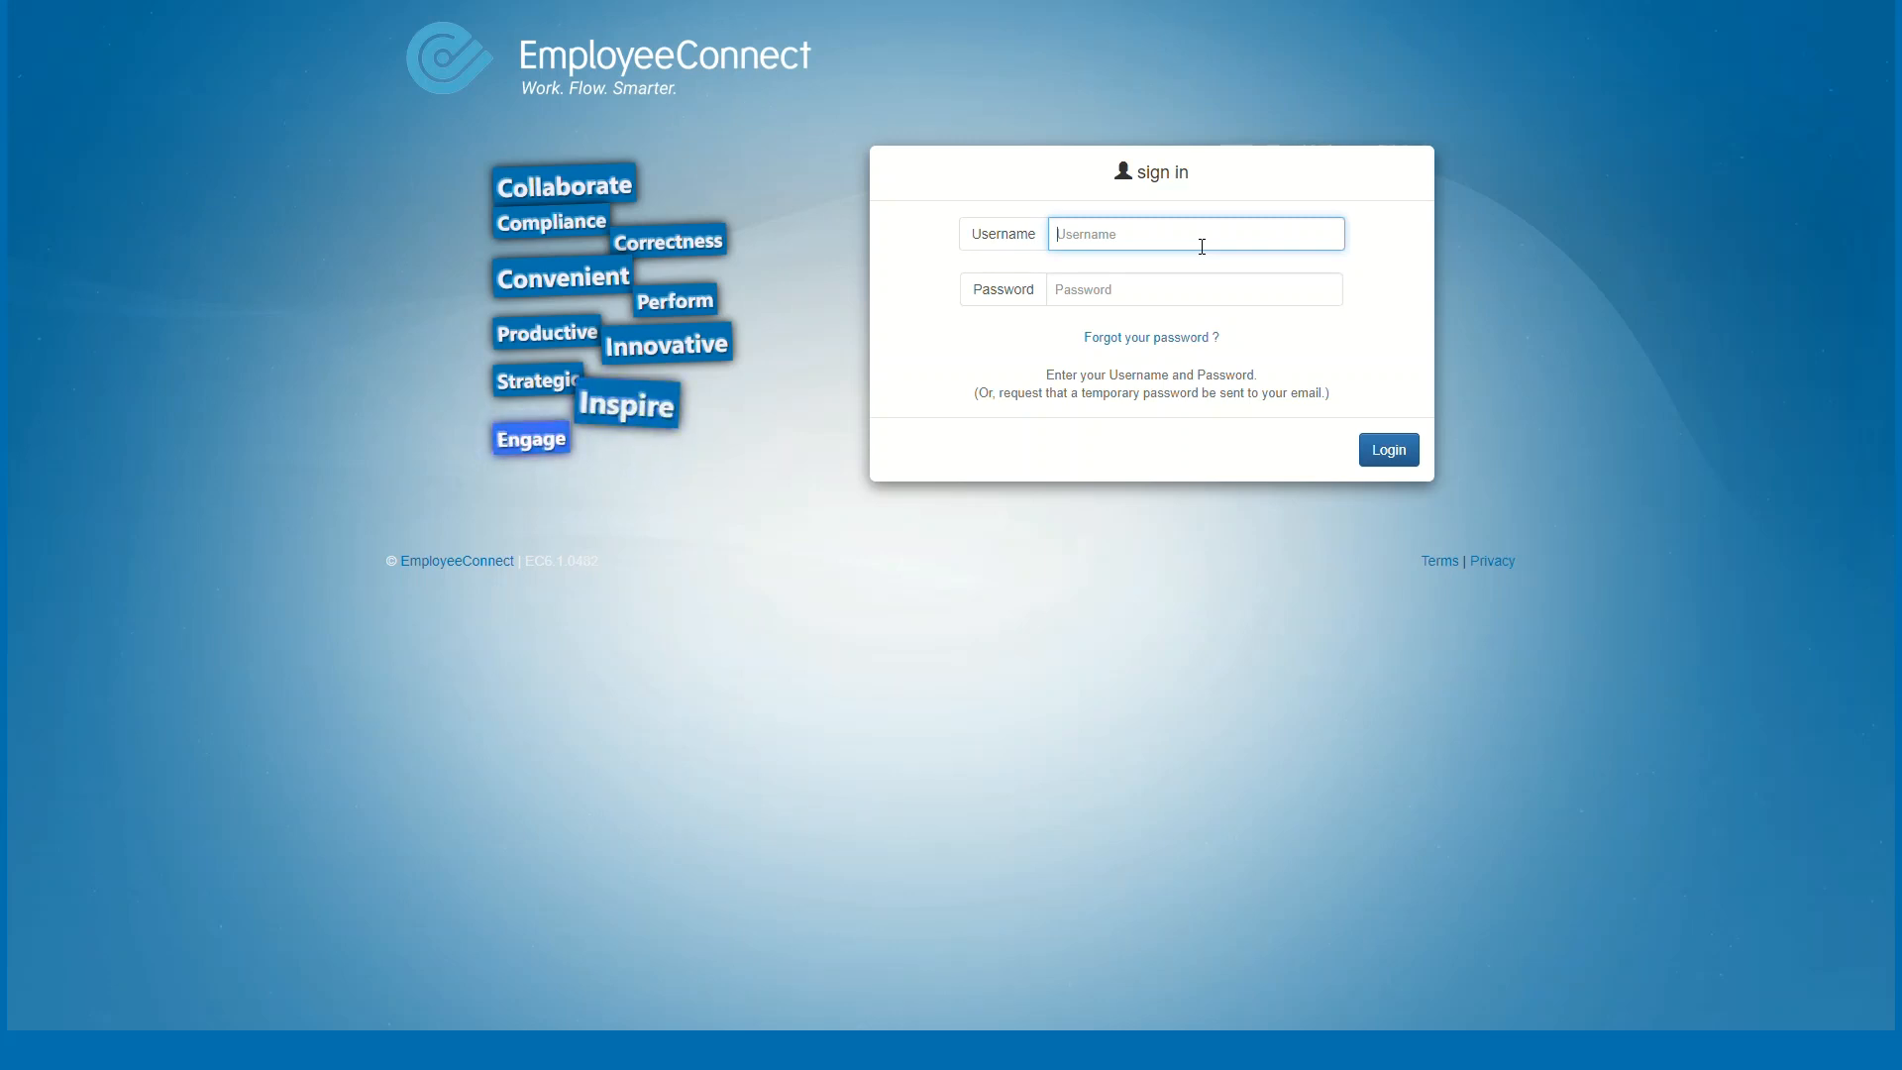
text(Peter.Manager)
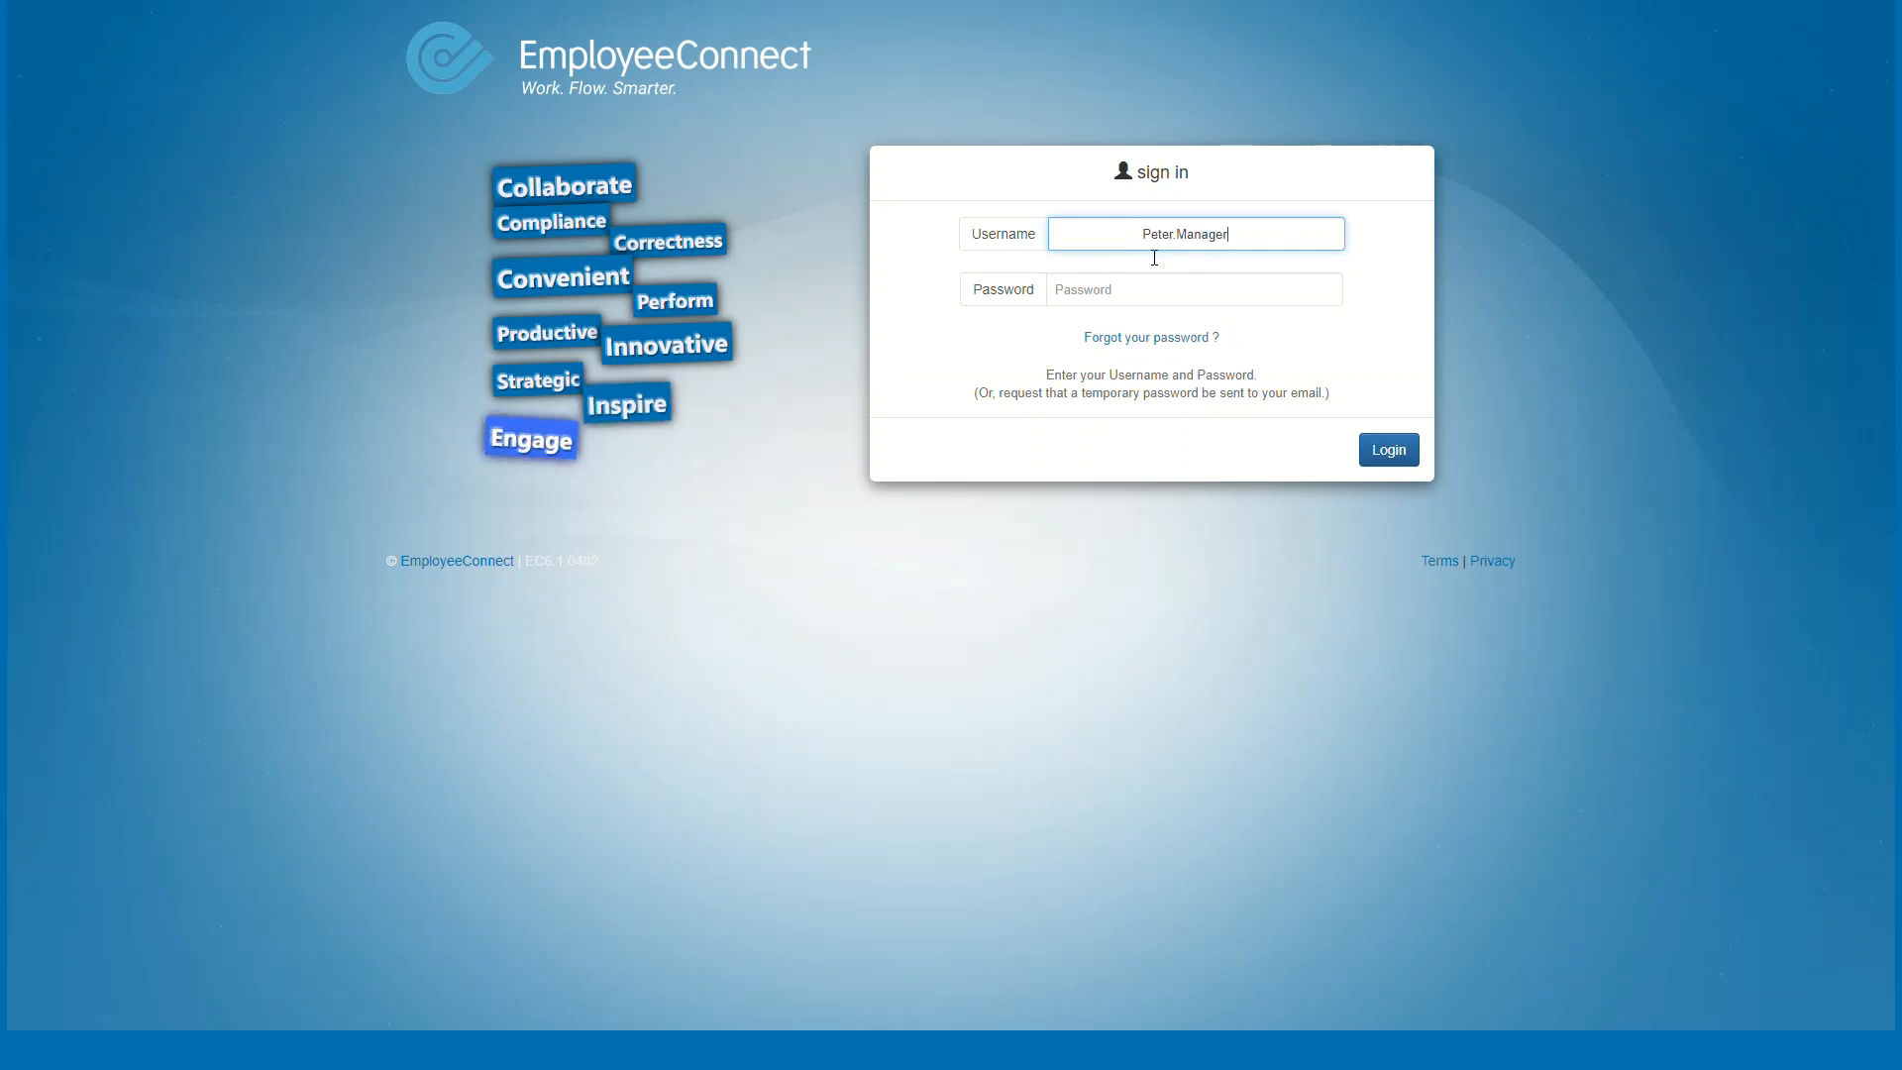
drag(1142, 237, 942, 217)
key(BackSpace)
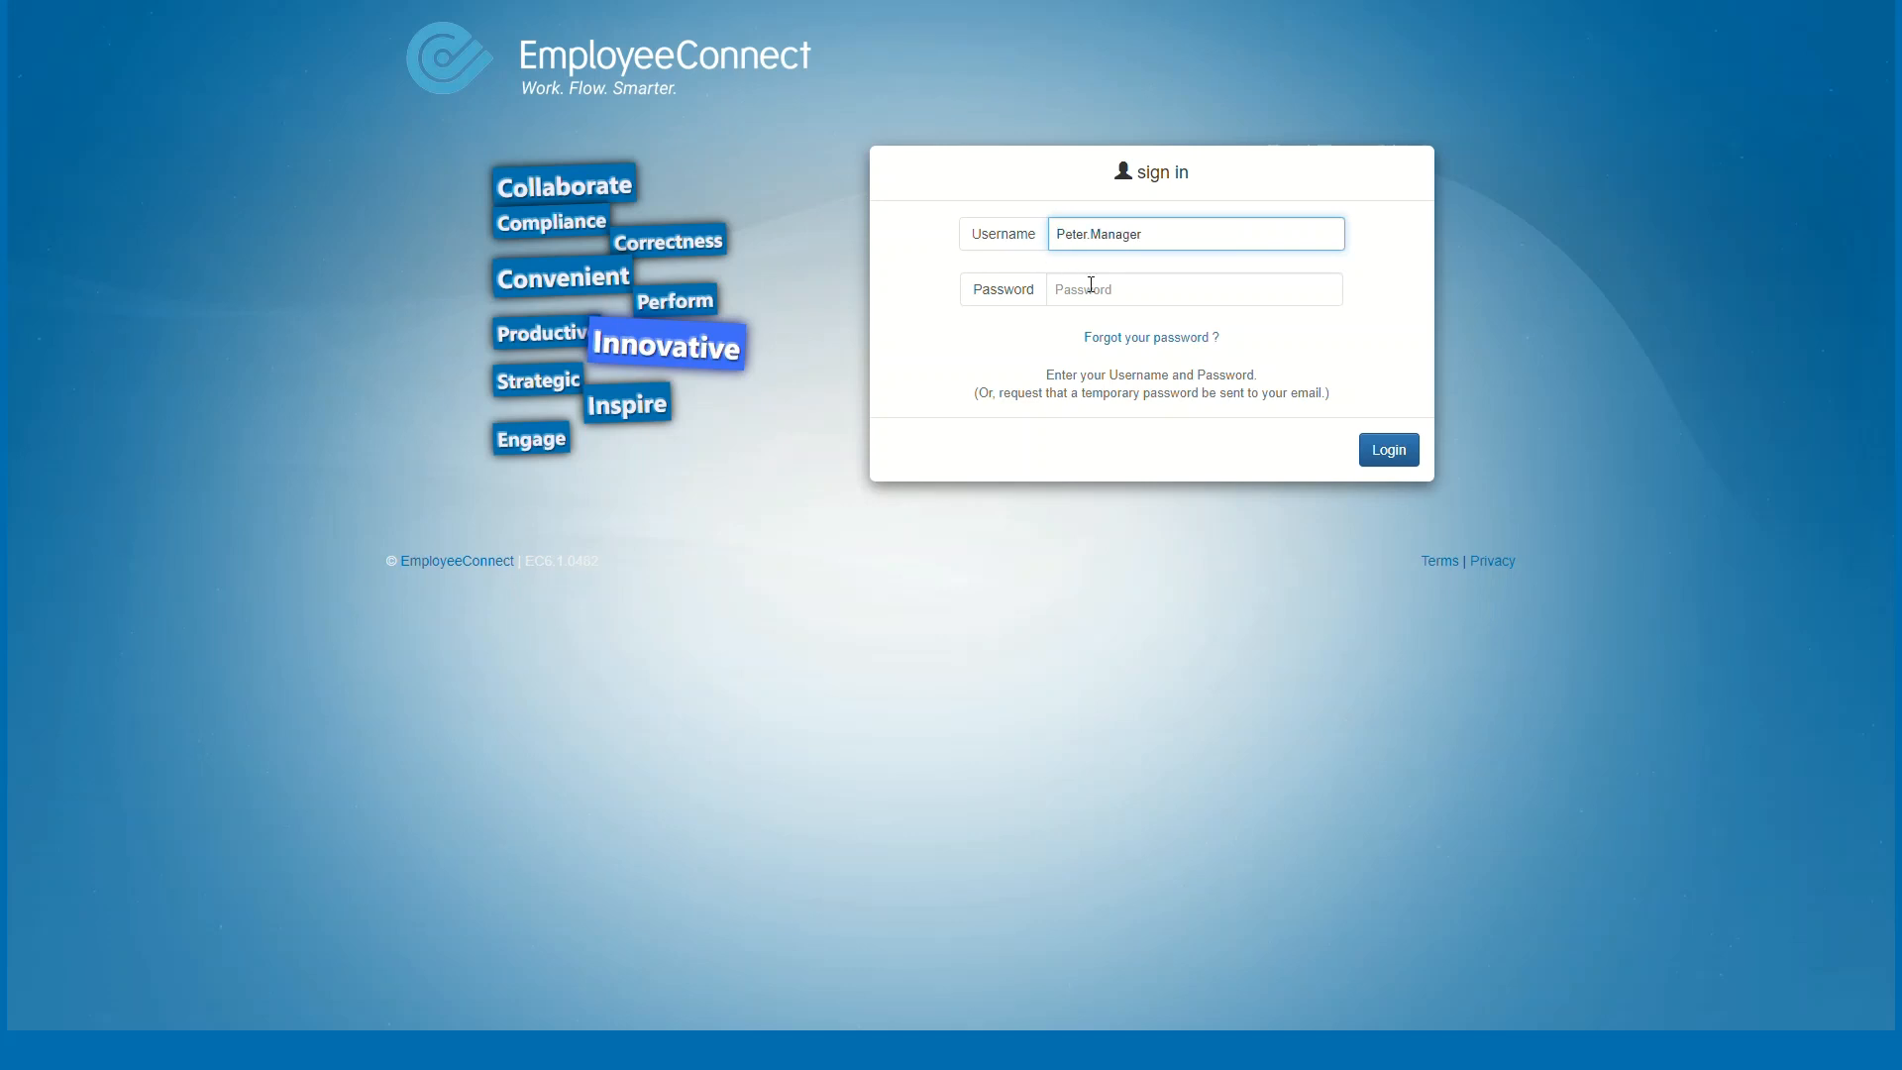
click(1096, 292)
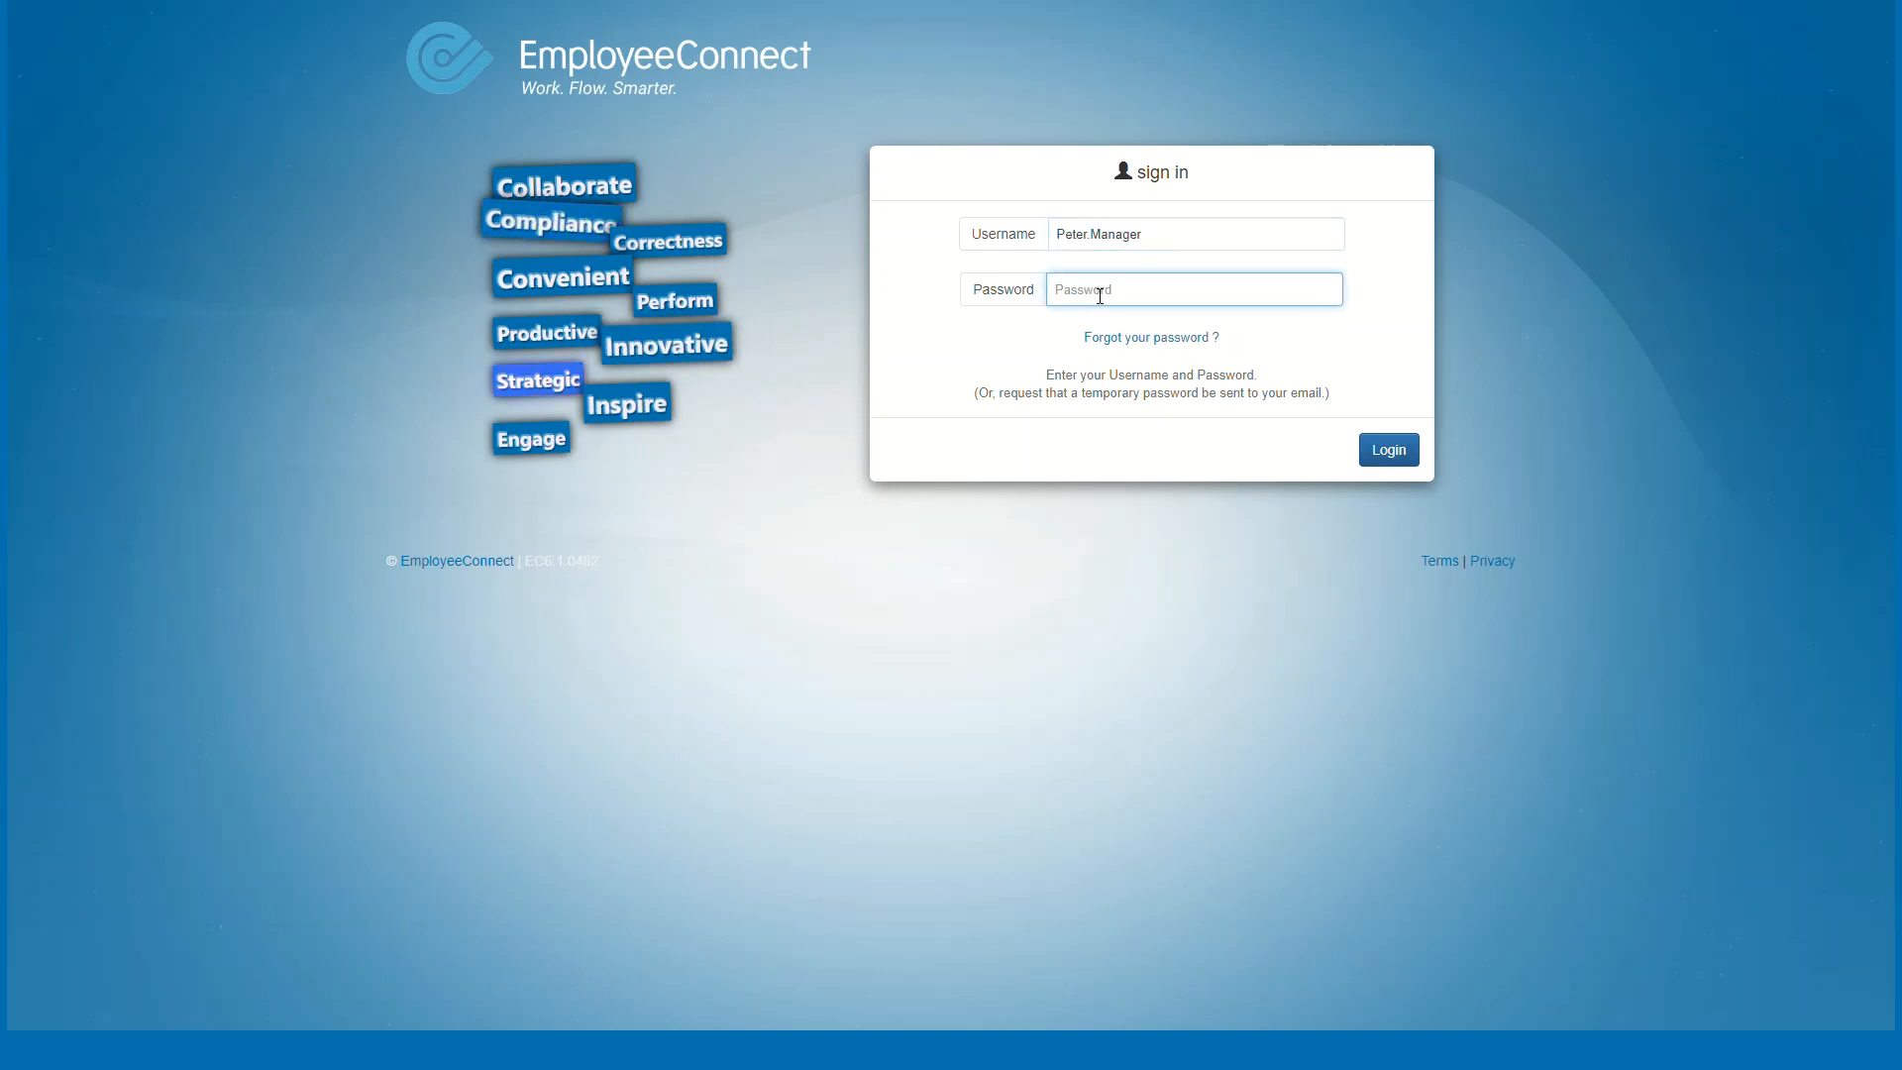
text(••••)
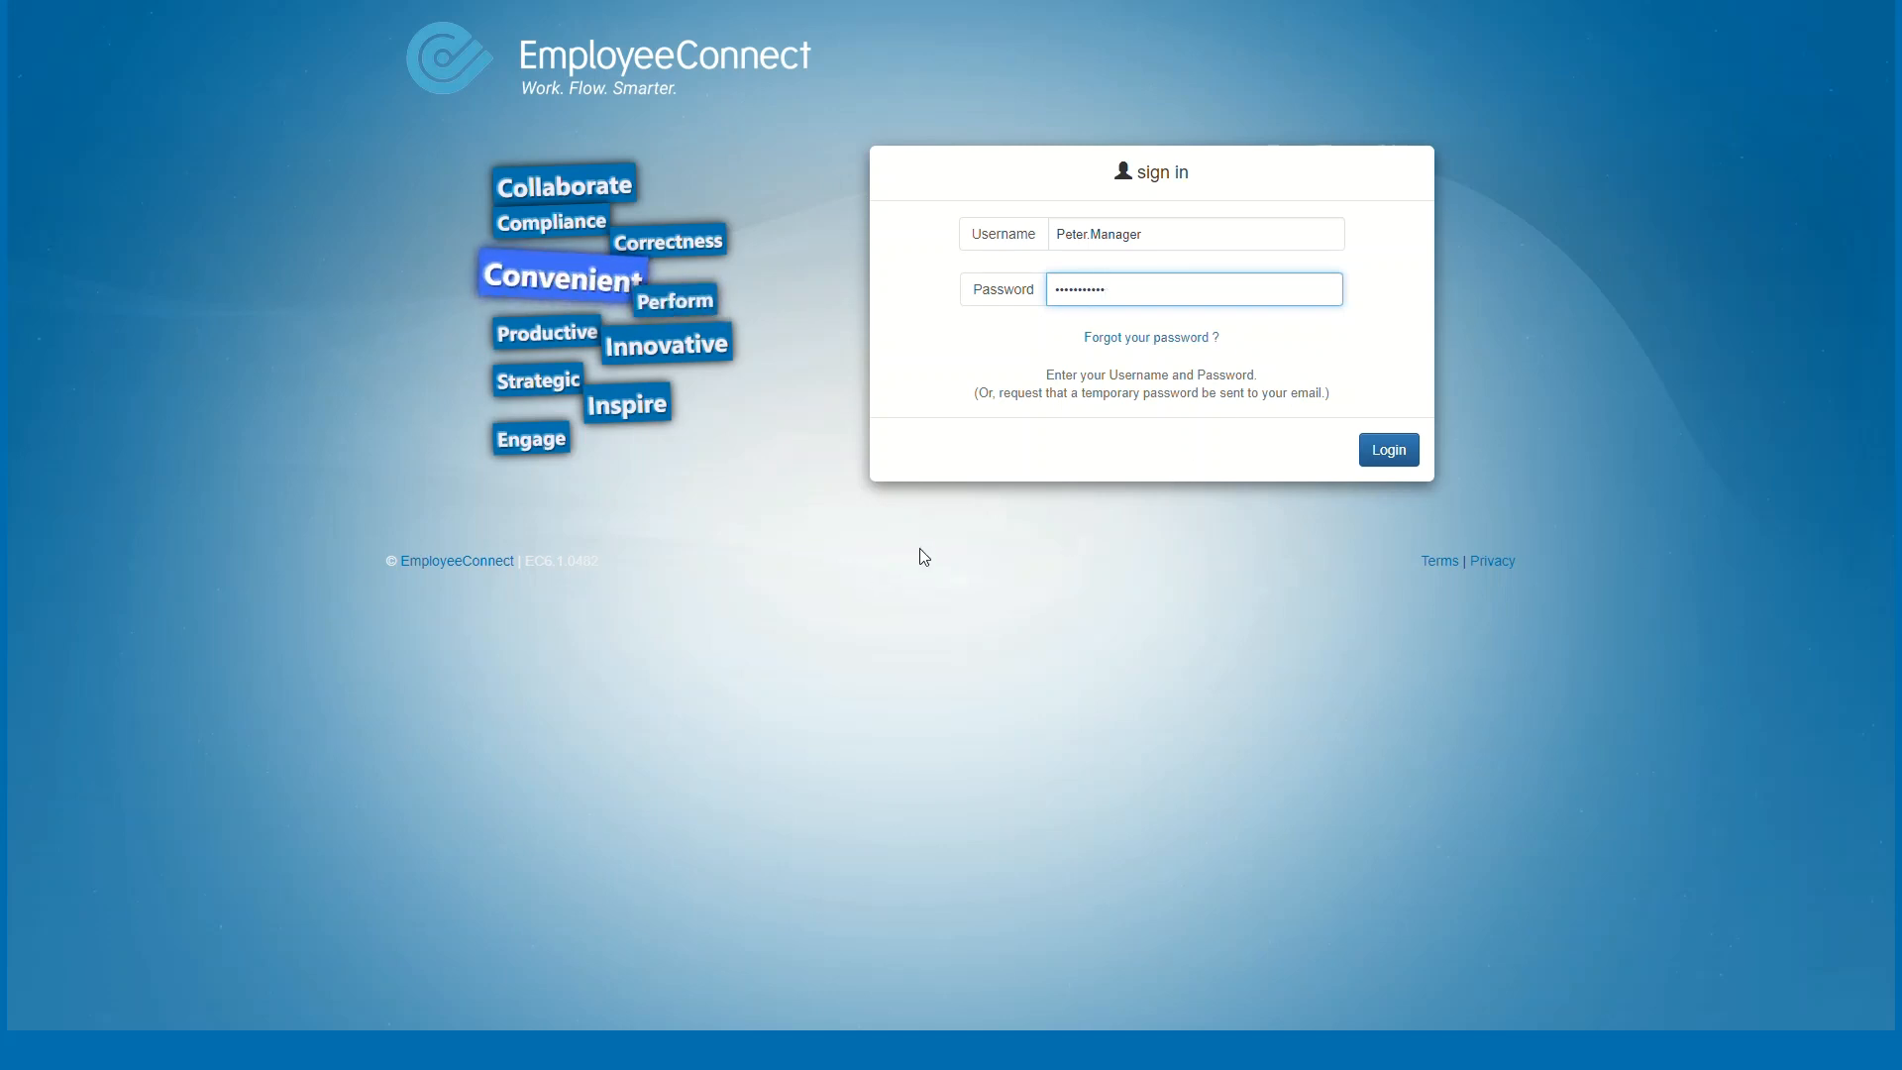
key(Return)
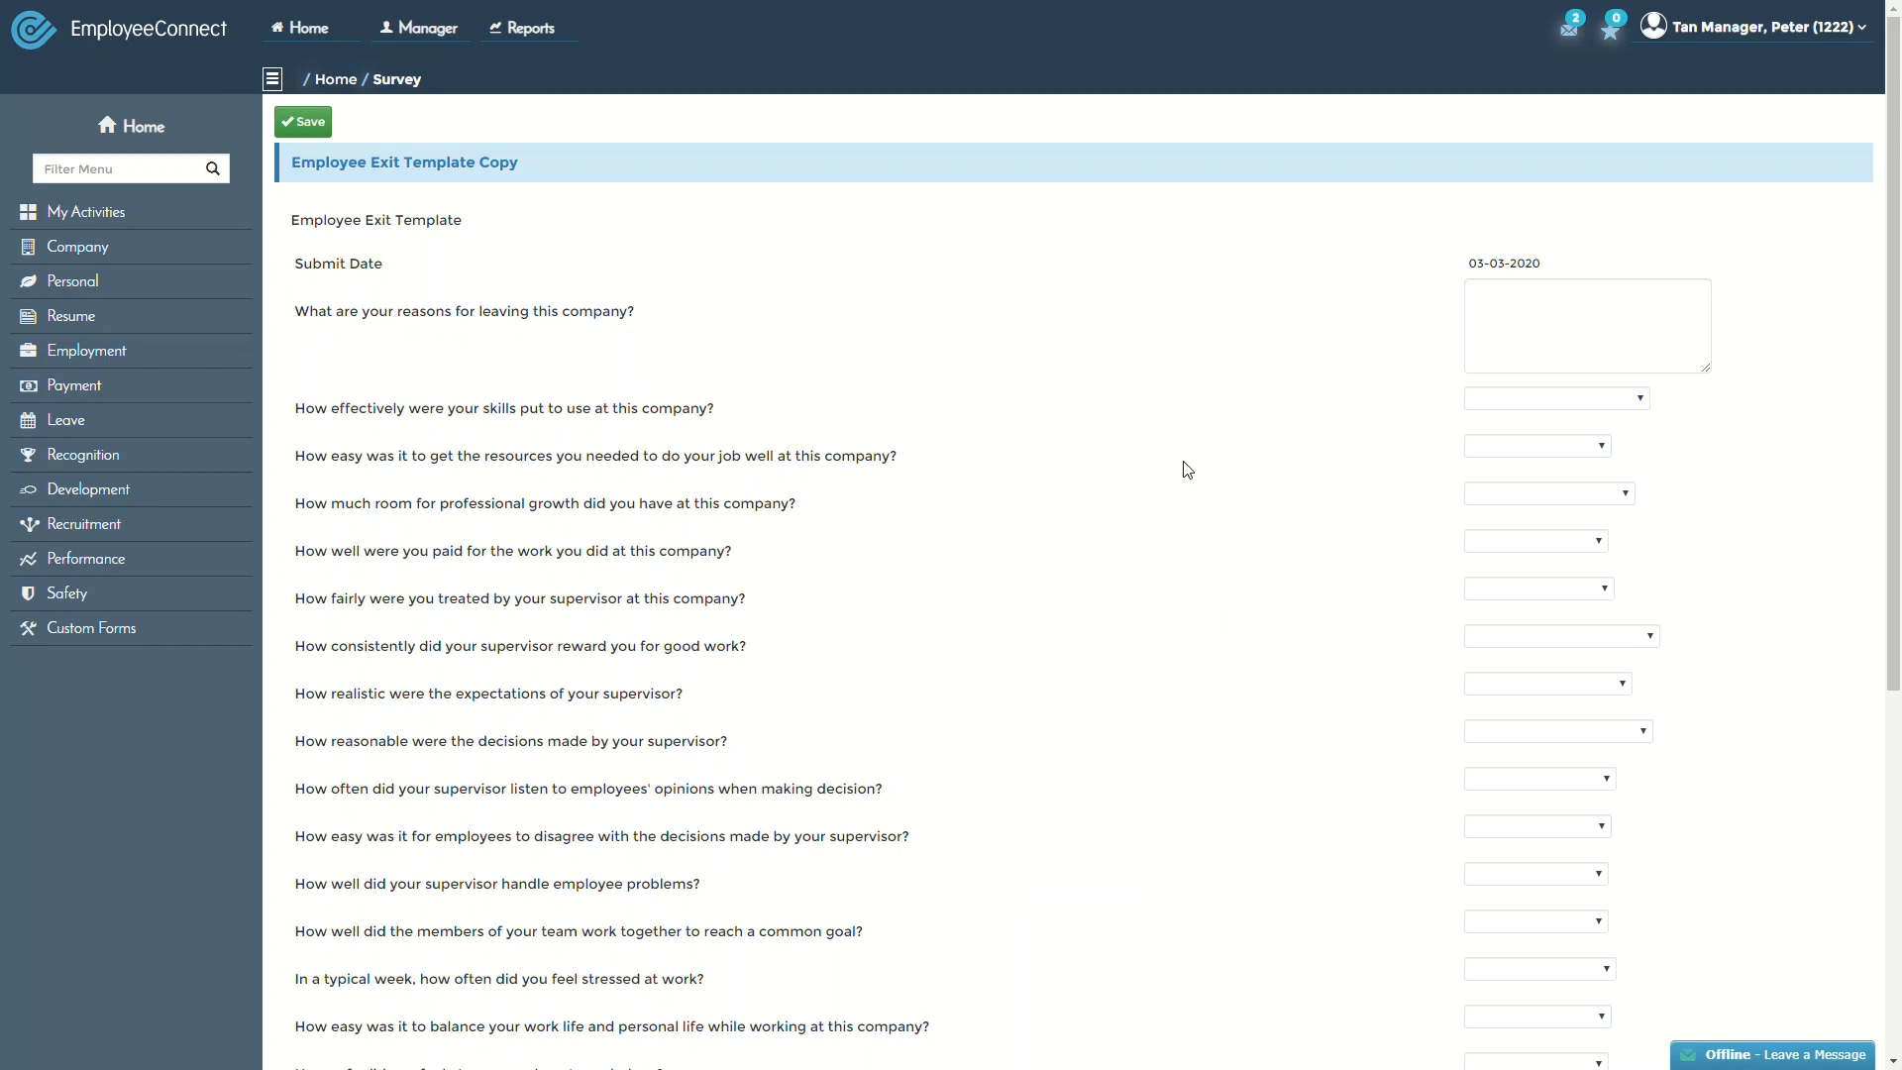
Scroll through the Employee Exit Template Copy form to review its questions
scroll(1187, 469, down, 3)
scroll(1185, 468, up, 3)
scroll(1185, 468, down, 5)
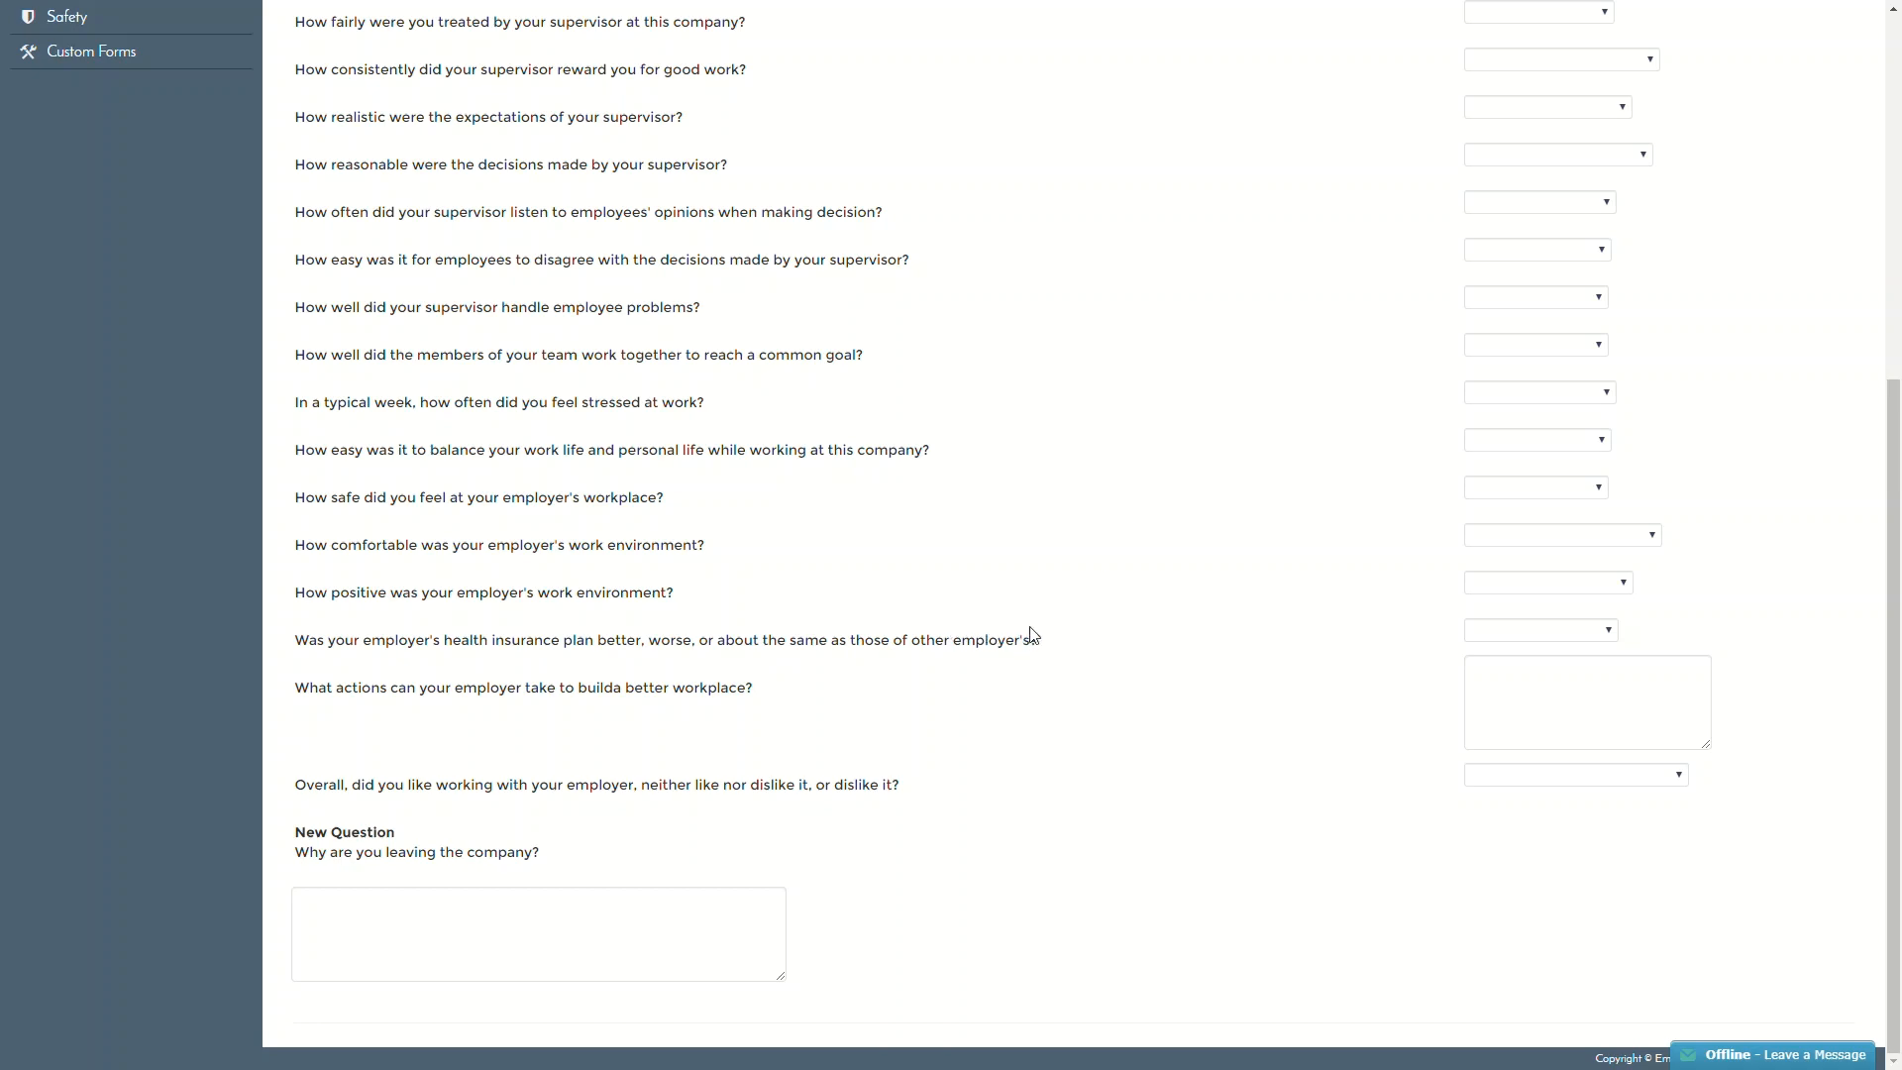
scroll(1026, 637, up, 5)
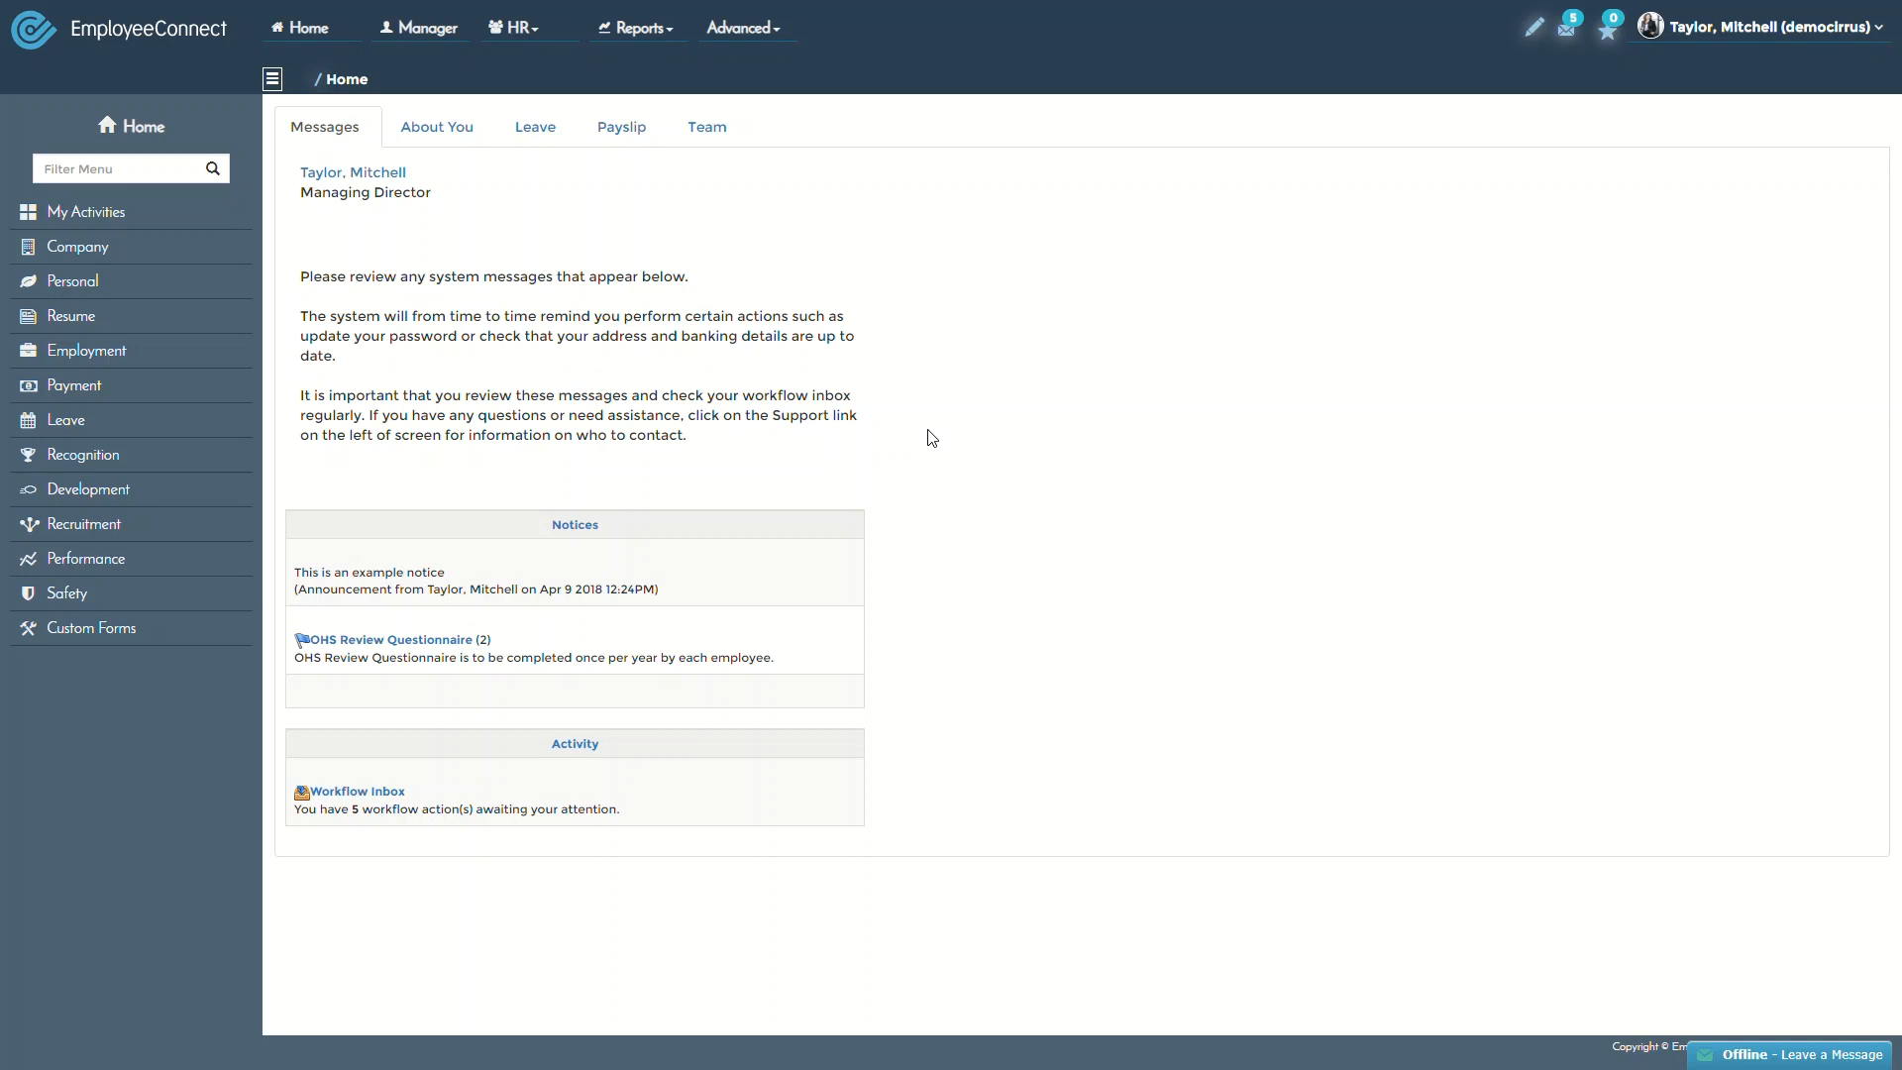
Go to Advanced administration and expand the Survey section in the Communication sidebar
click(739, 28)
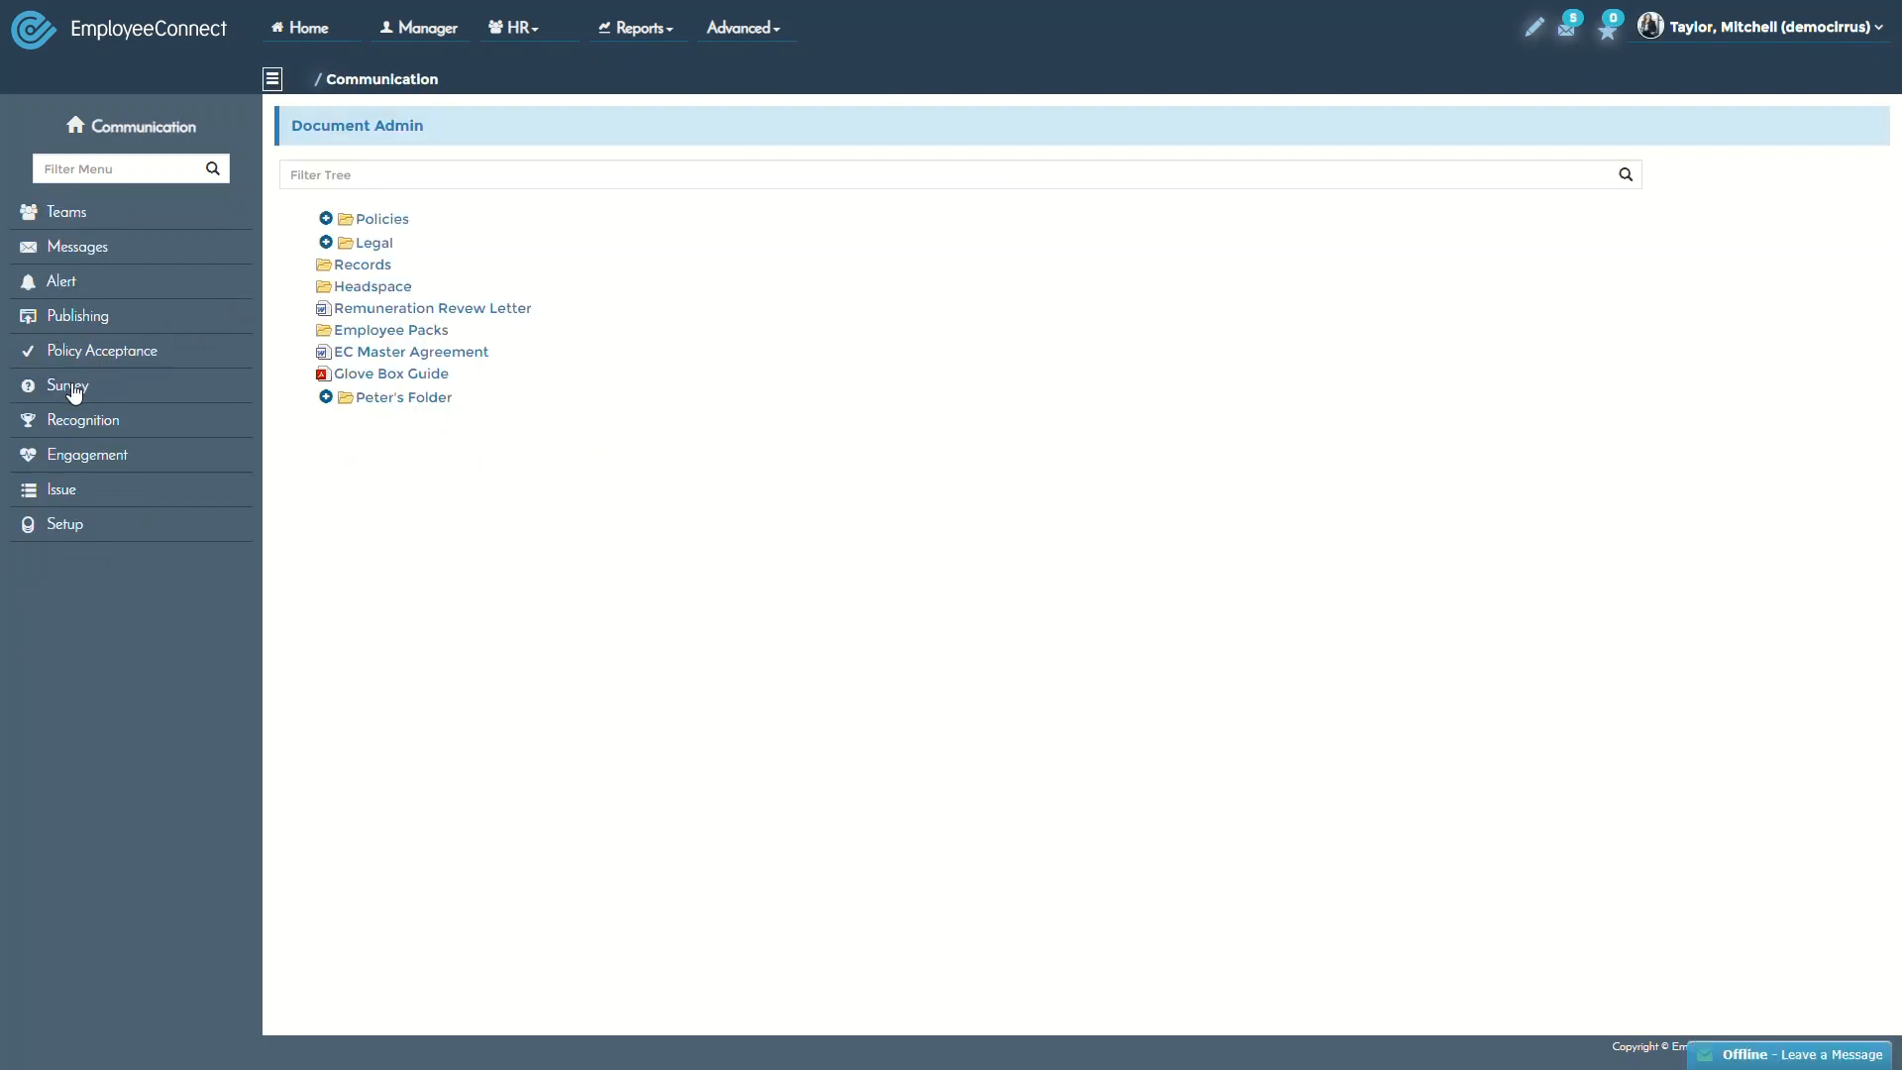
click(71, 388)
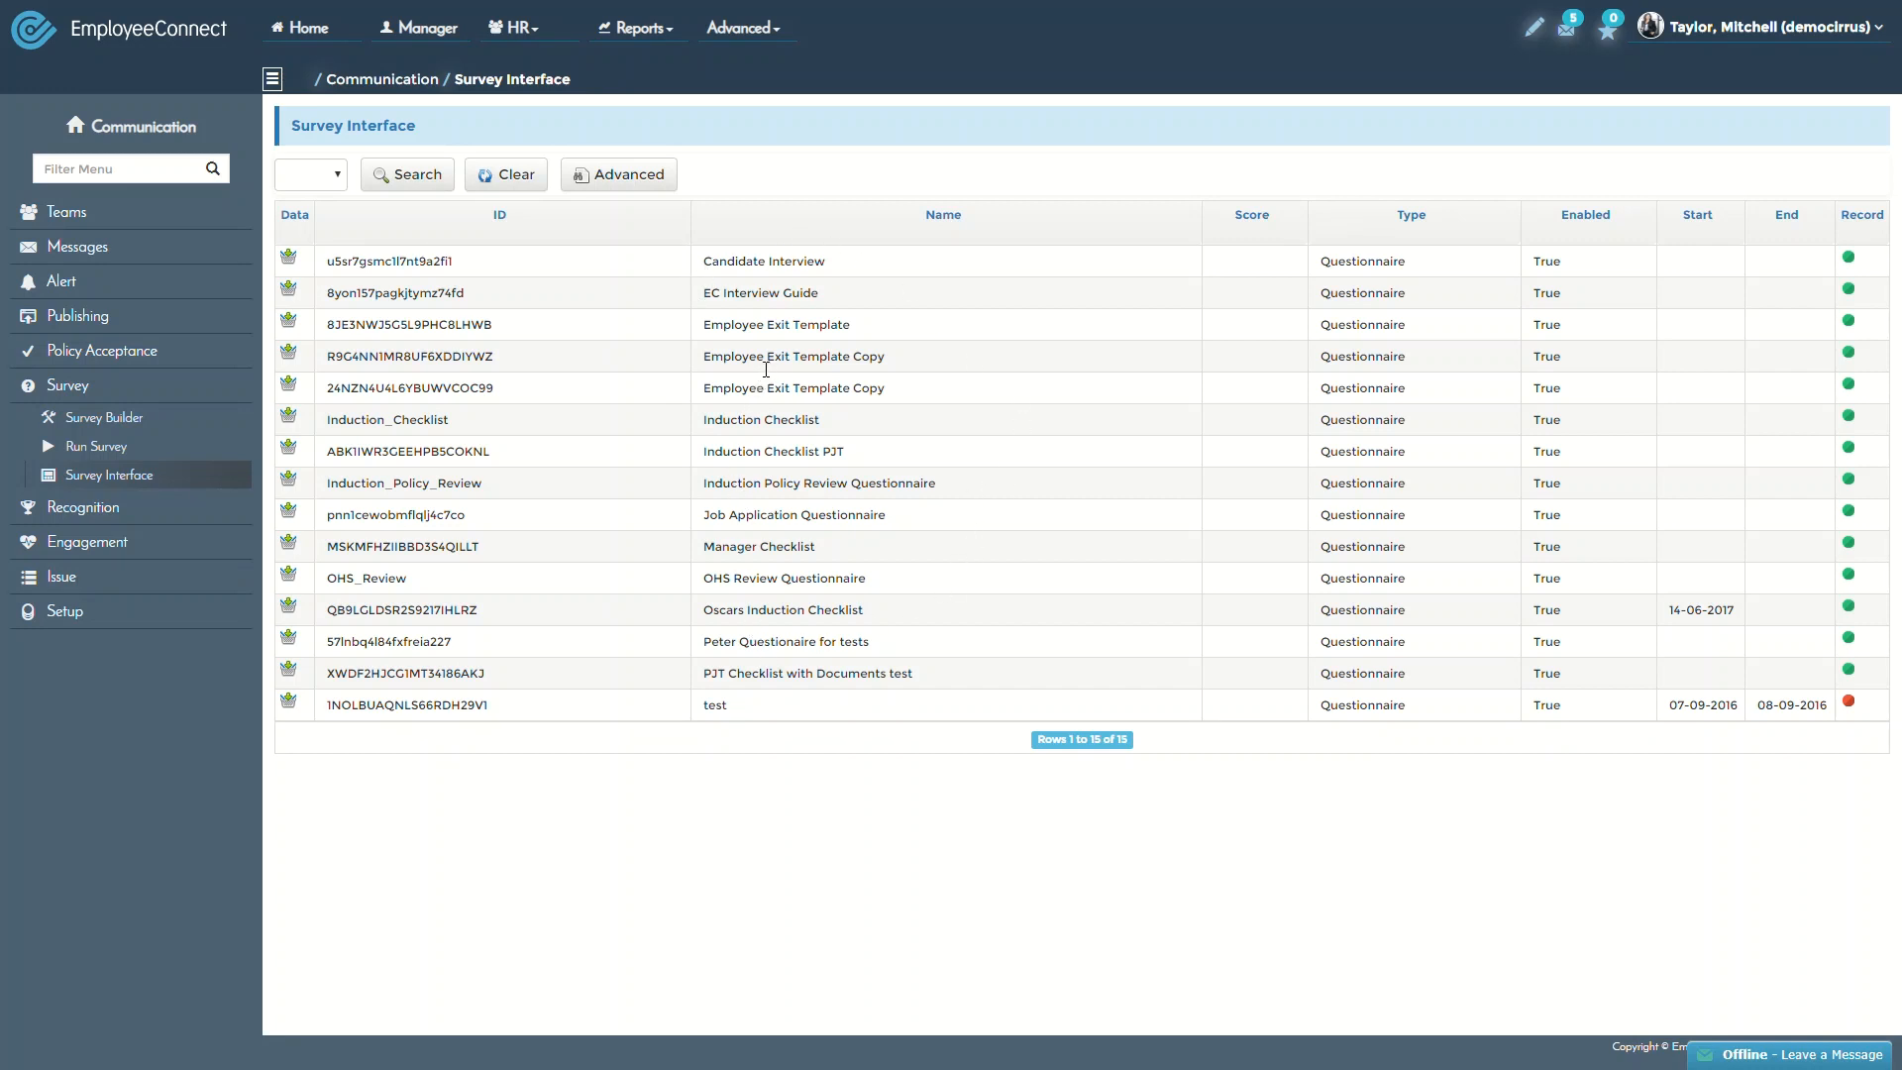
Open the row-5 Employee Exit Template Copy response dated 03-03-2020 and scroll through its answers
click(314, 179)
click(843, 210)
drag(887, 388, 709, 384)
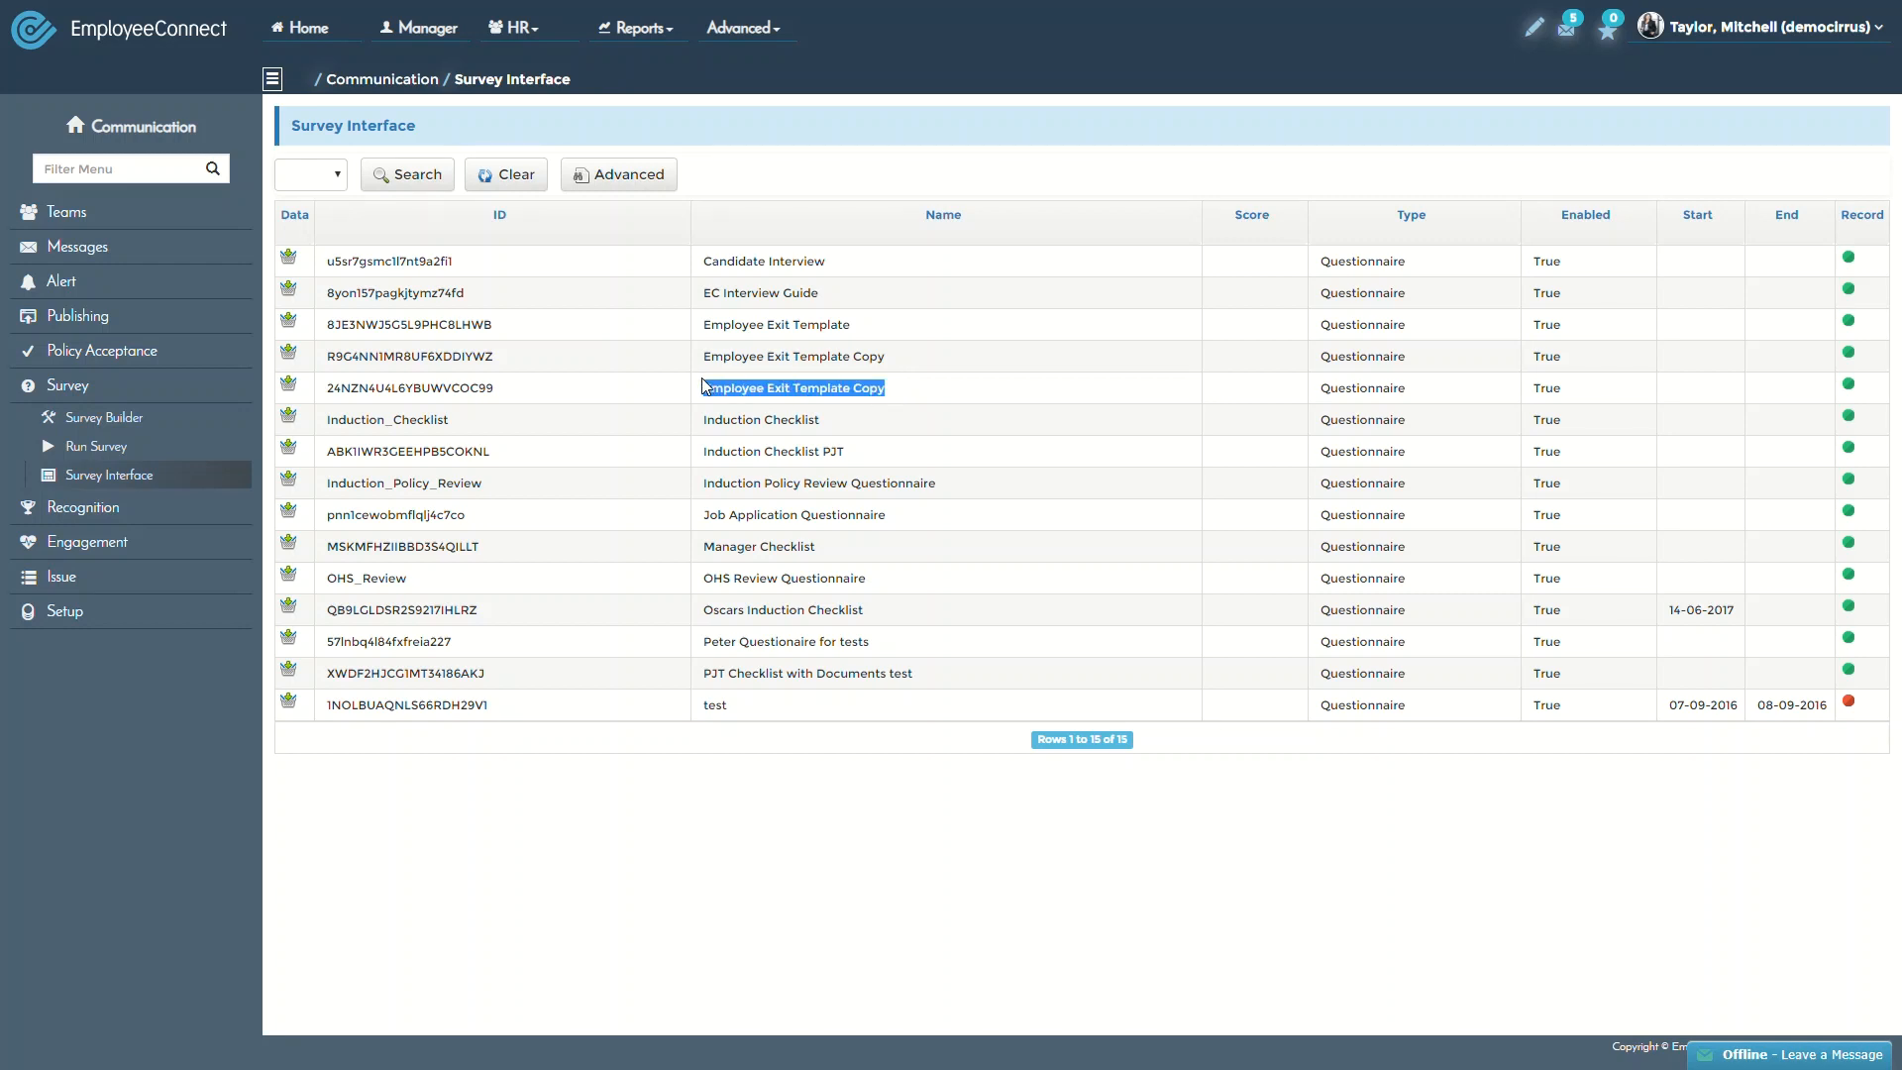
drag(705, 386, 672, 388)
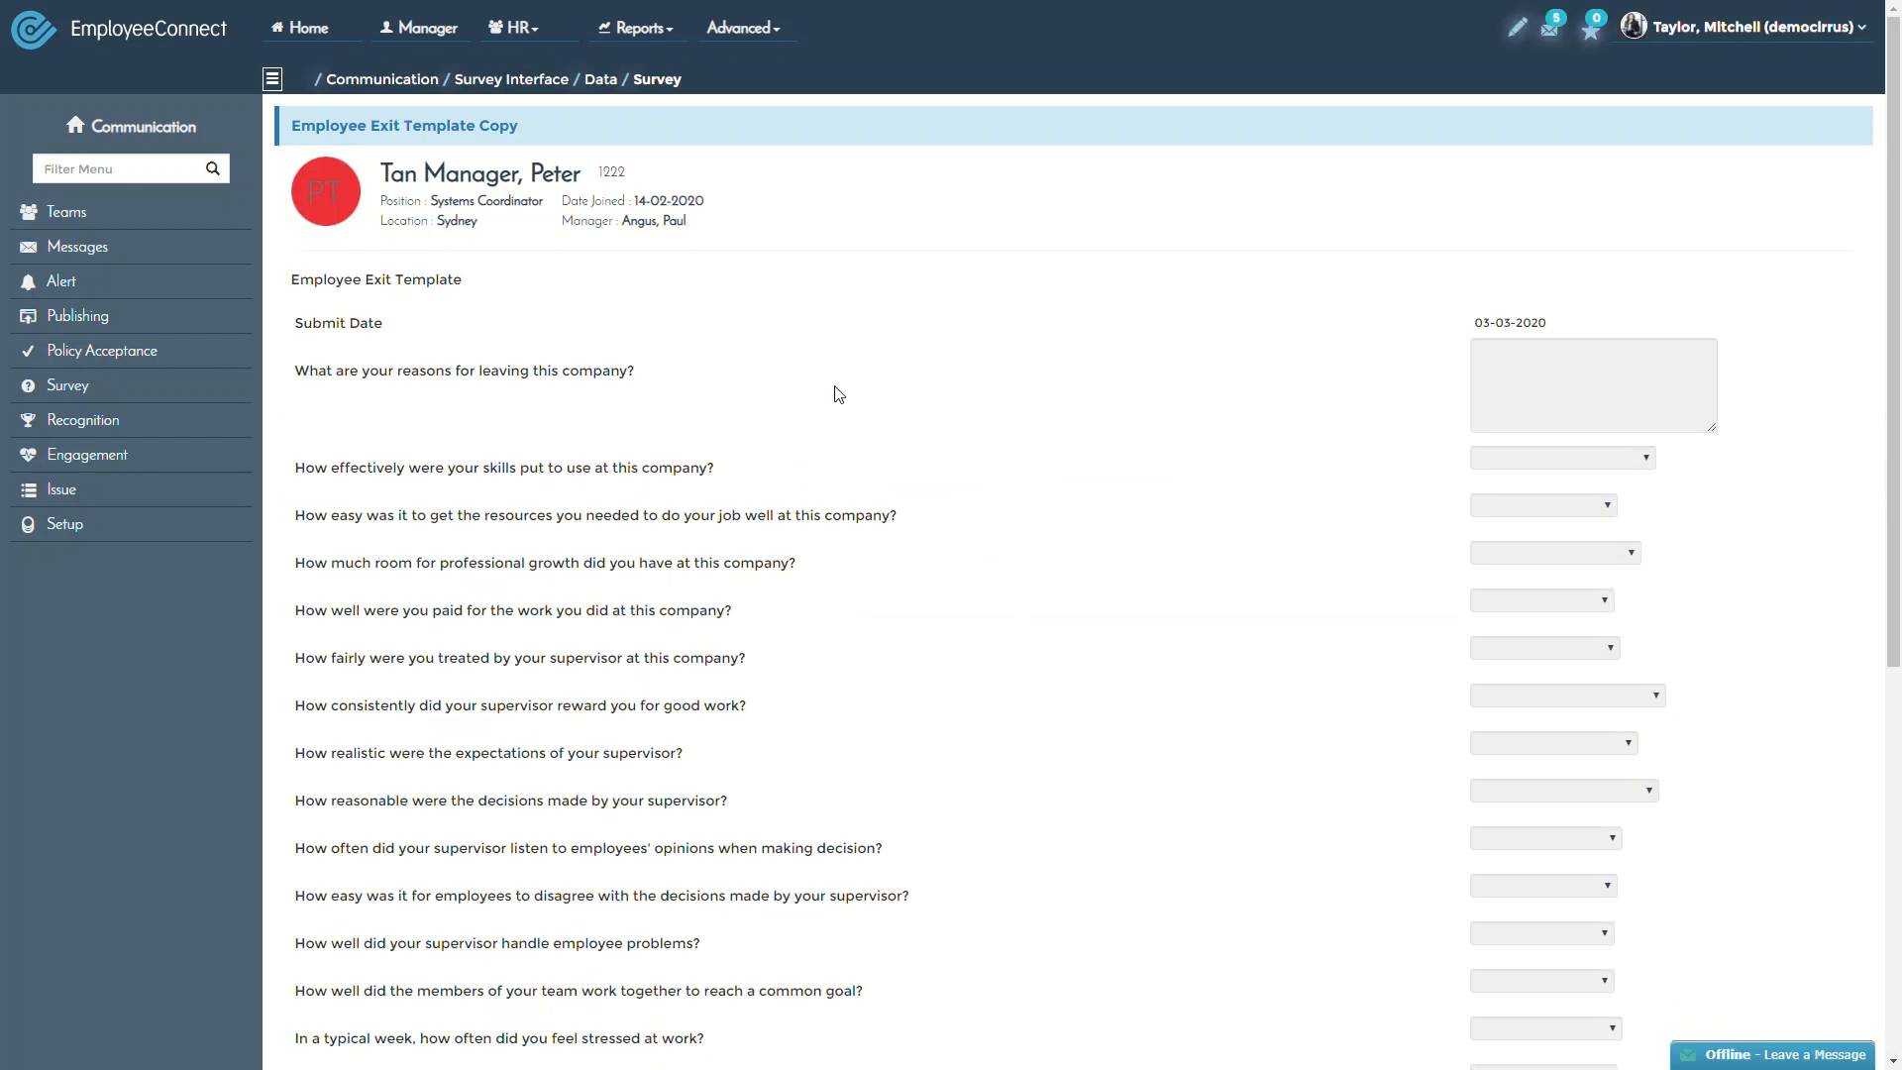
scroll(841, 390, down, 5)
scroll(842, 391, down, 3)
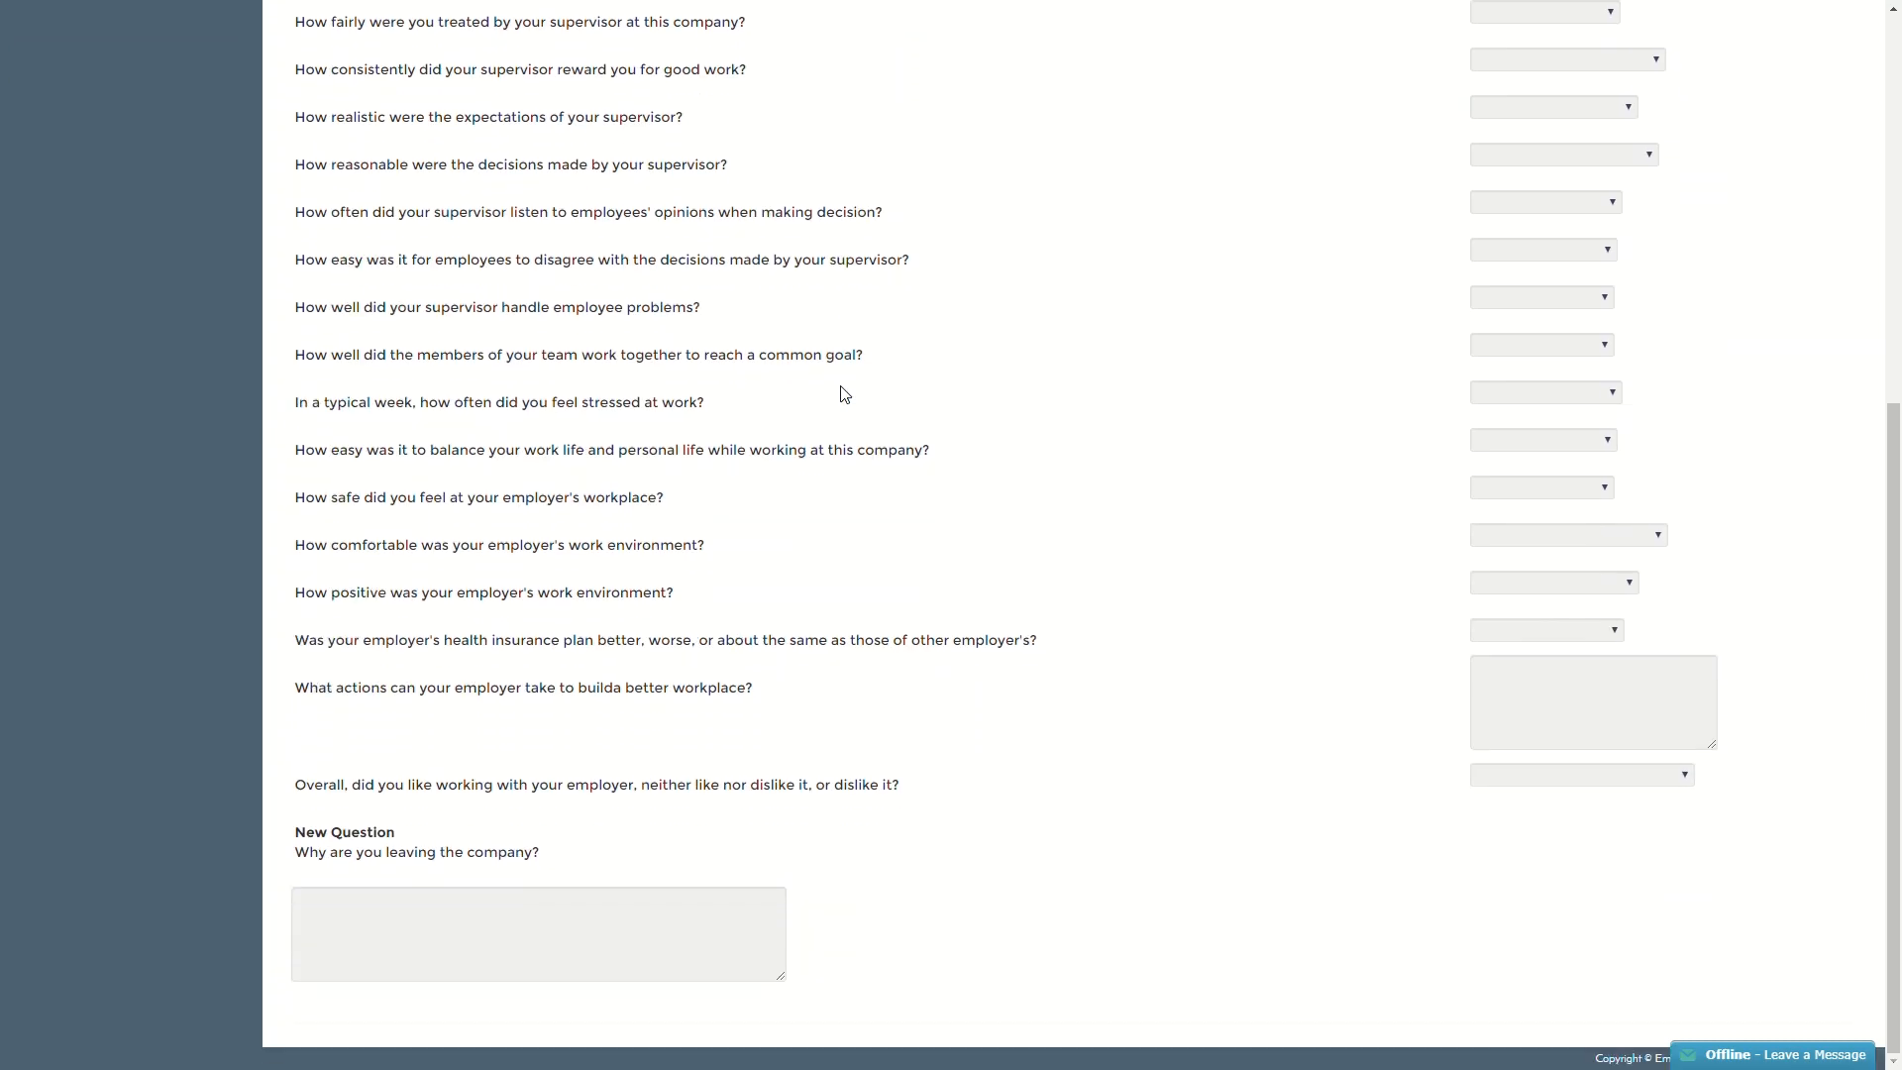
scroll(844, 394, up, 6)
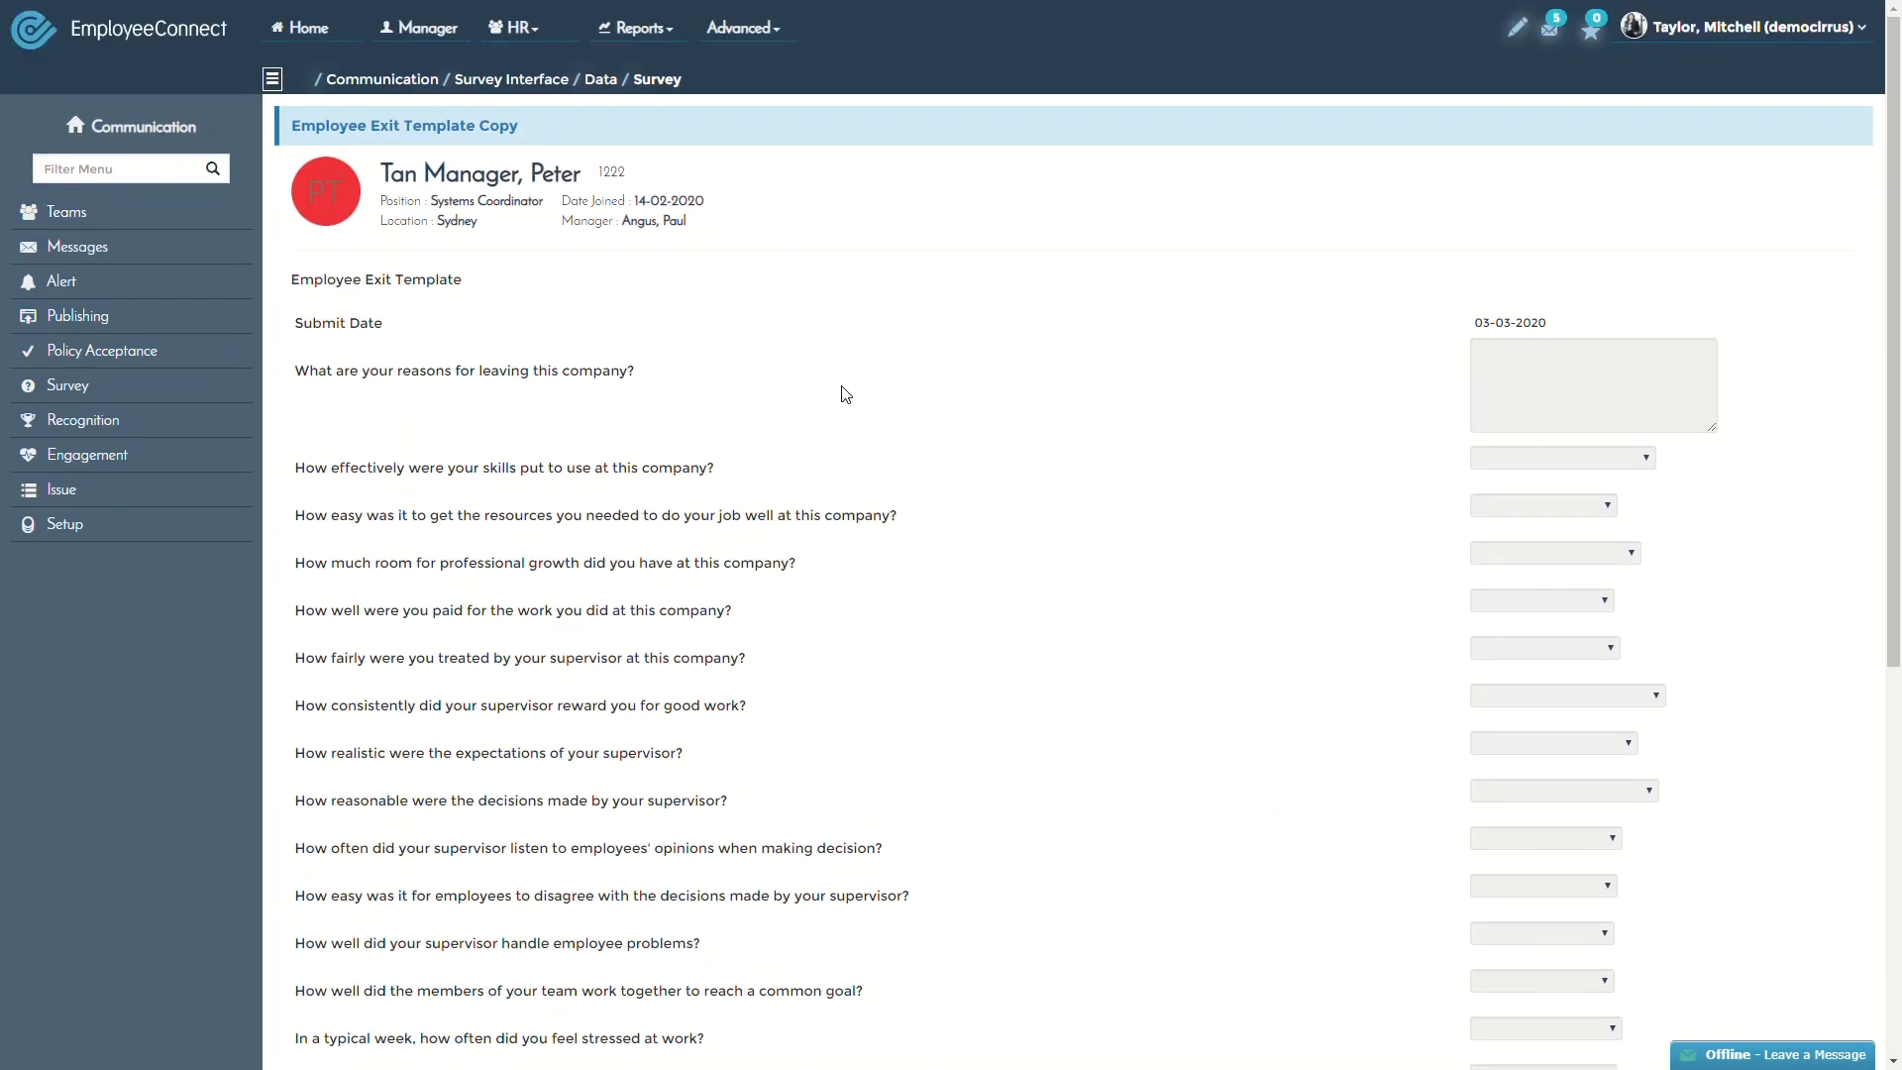